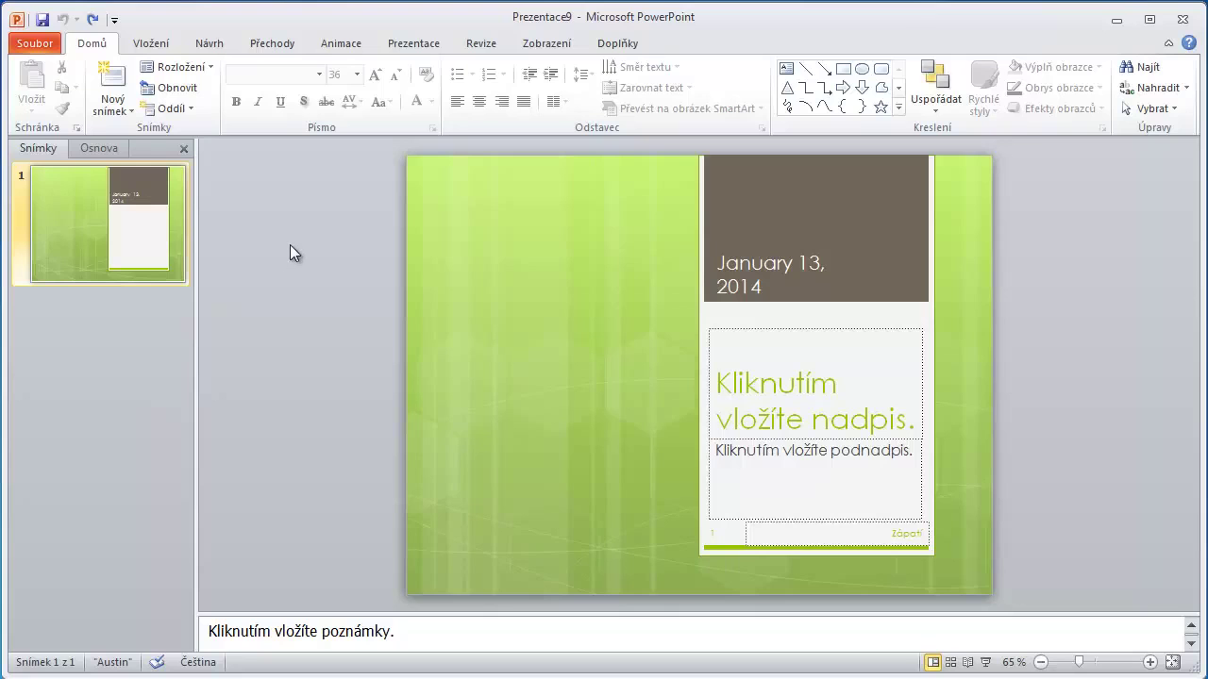
# Step: Browse the File menu's new-presentation design themes, then return to the slide
pyautogui.click(36, 44)
pyautogui.click(57, 264)
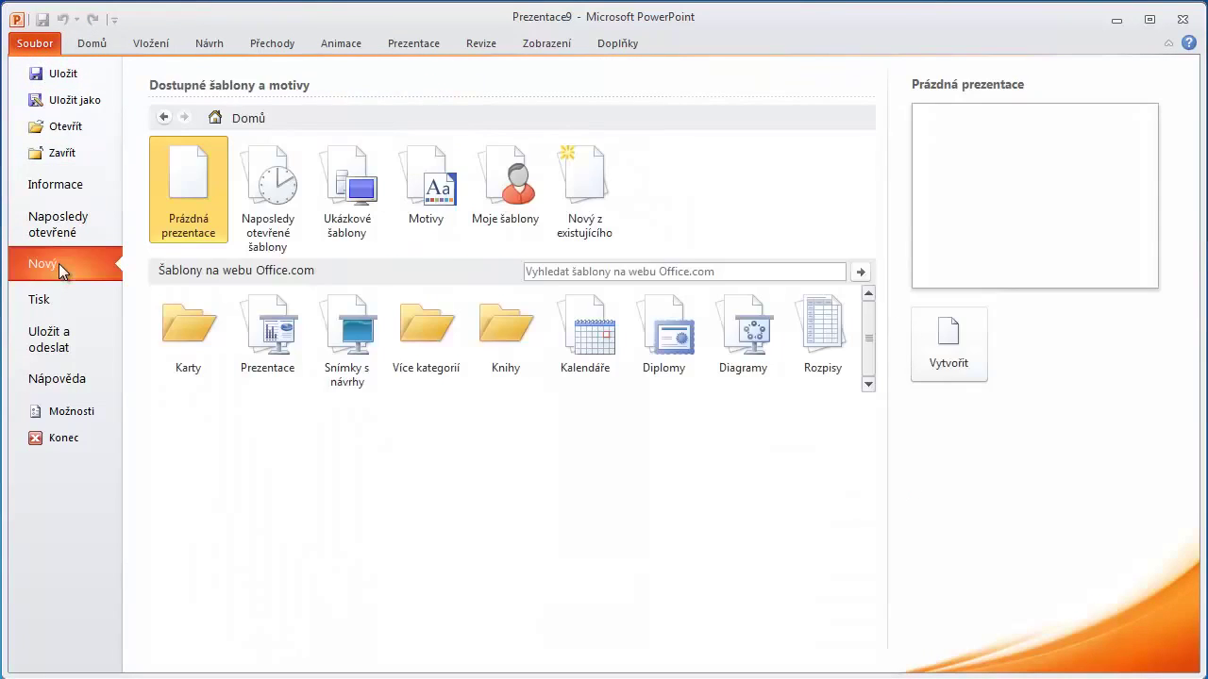
pyautogui.click(422, 174)
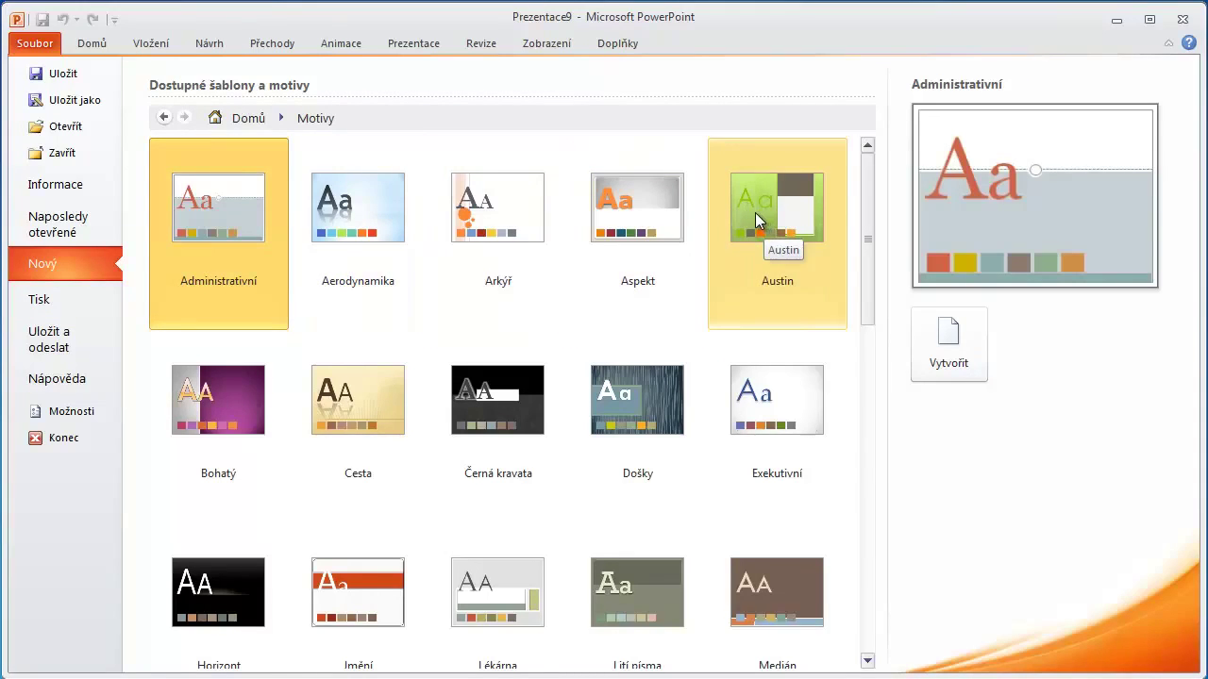
pyautogui.click(97, 46)
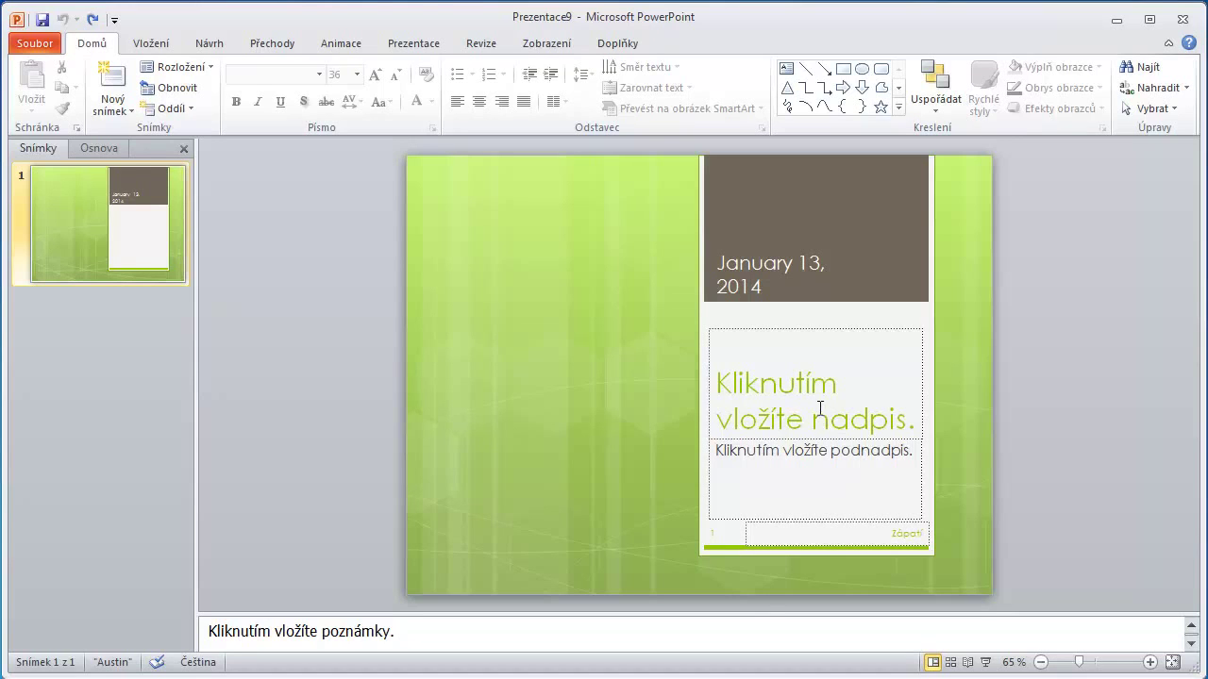
# Step: Title the first slide 'Moje první prezentace', correcting the missing letter
pyautogui.click(823, 415)
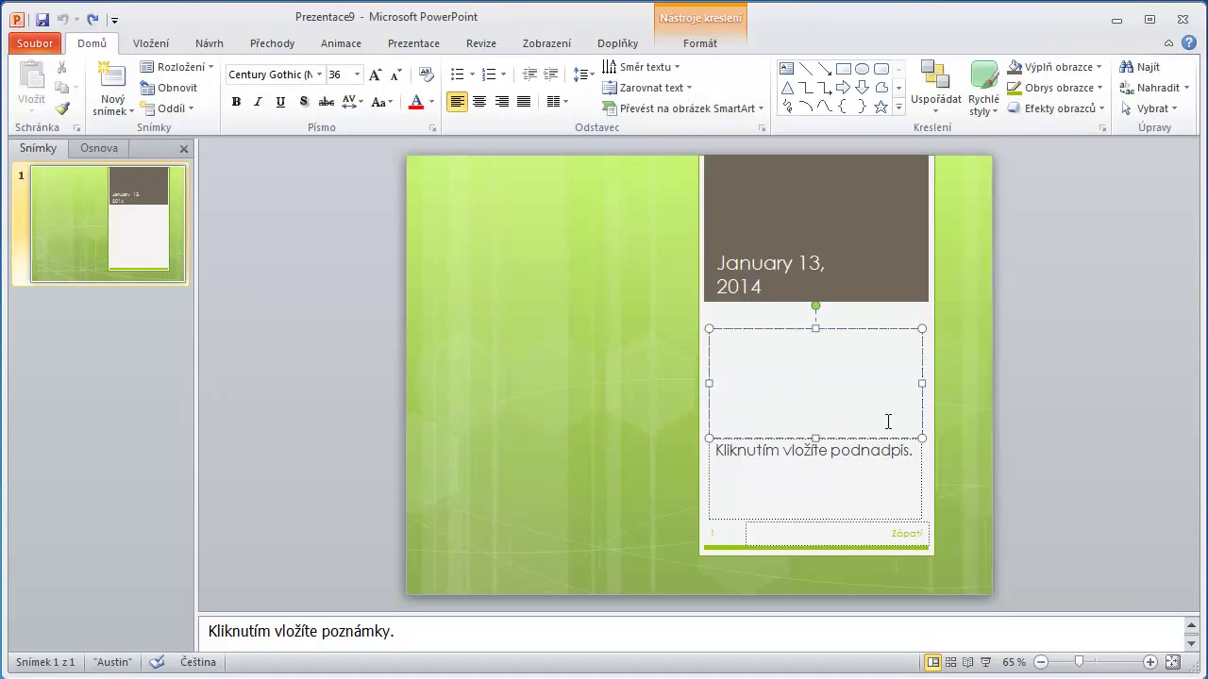
pyautogui.write('Moje pr')
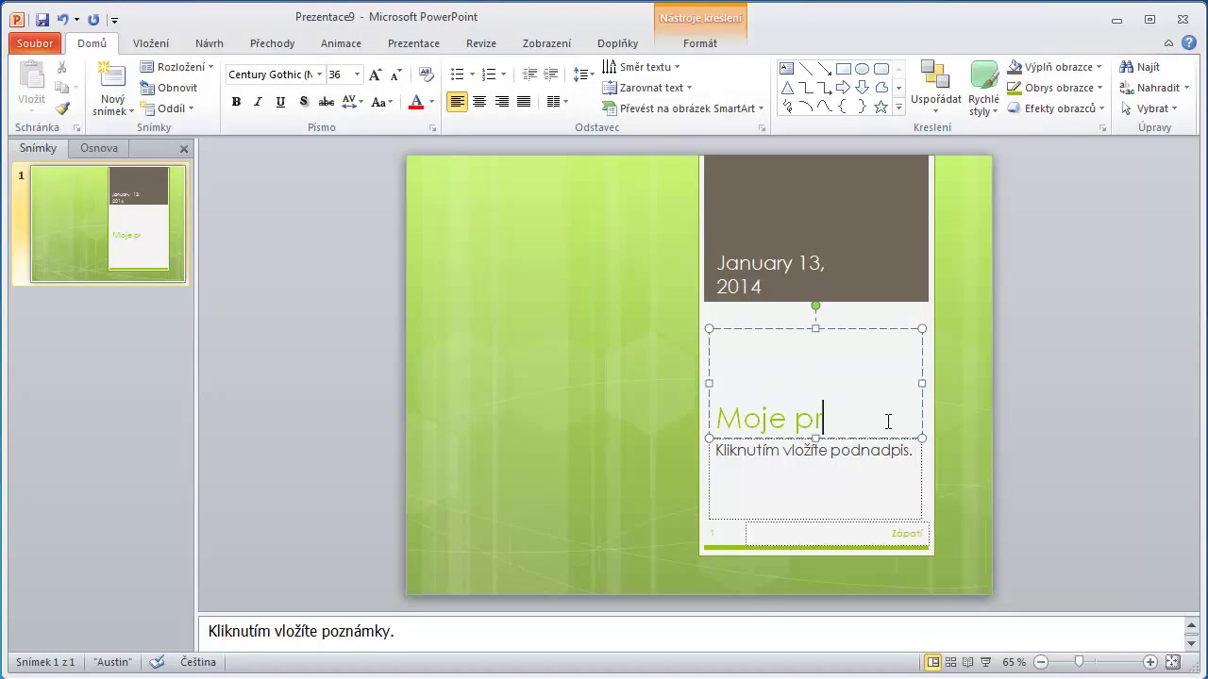
pyautogui.write('vní pre')
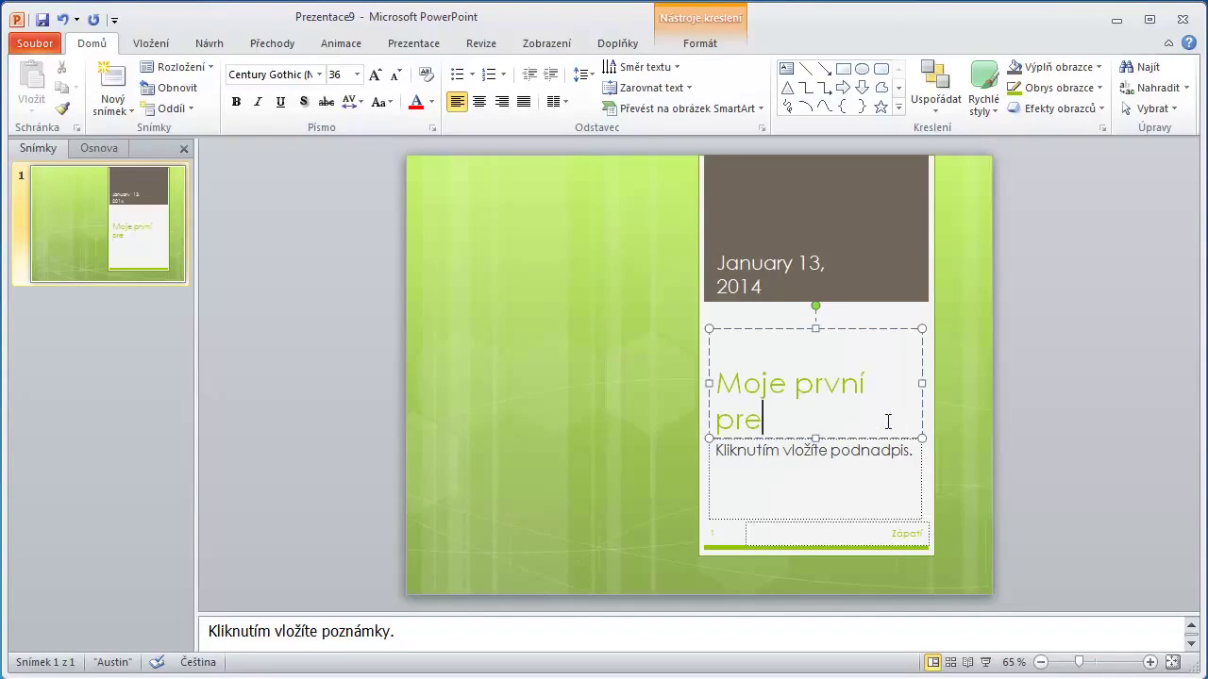
pyautogui.write('zentae')
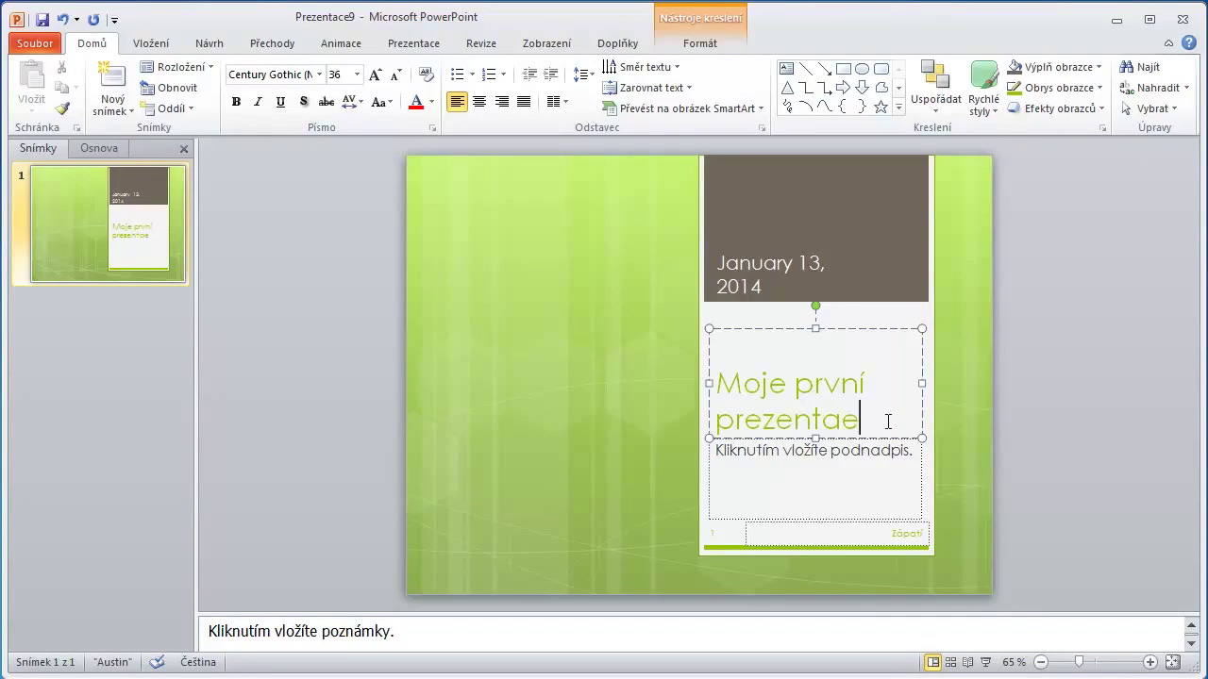
pyautogui.press('Left')
pyautogui.write('c')
# Step: Enter the author's full name as the title slide's subtitle
pyautogui.click(775, 459)
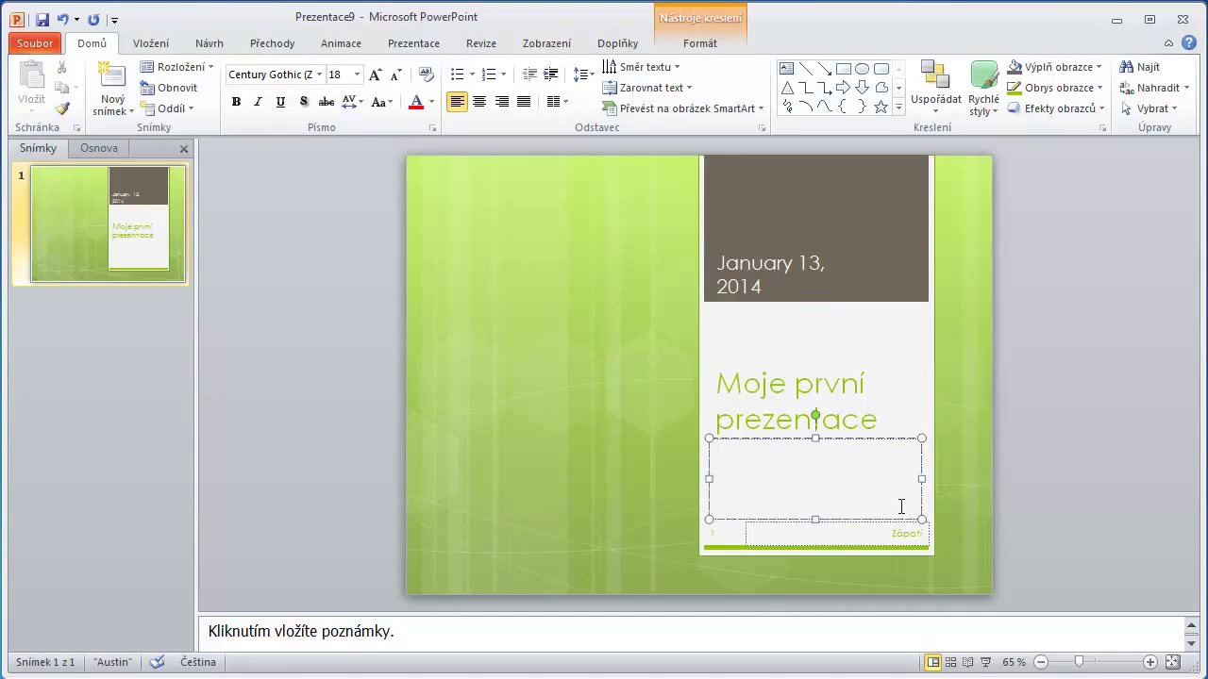
pyautogui.write('Rudolf')
pyautogui.write(' Svátek')
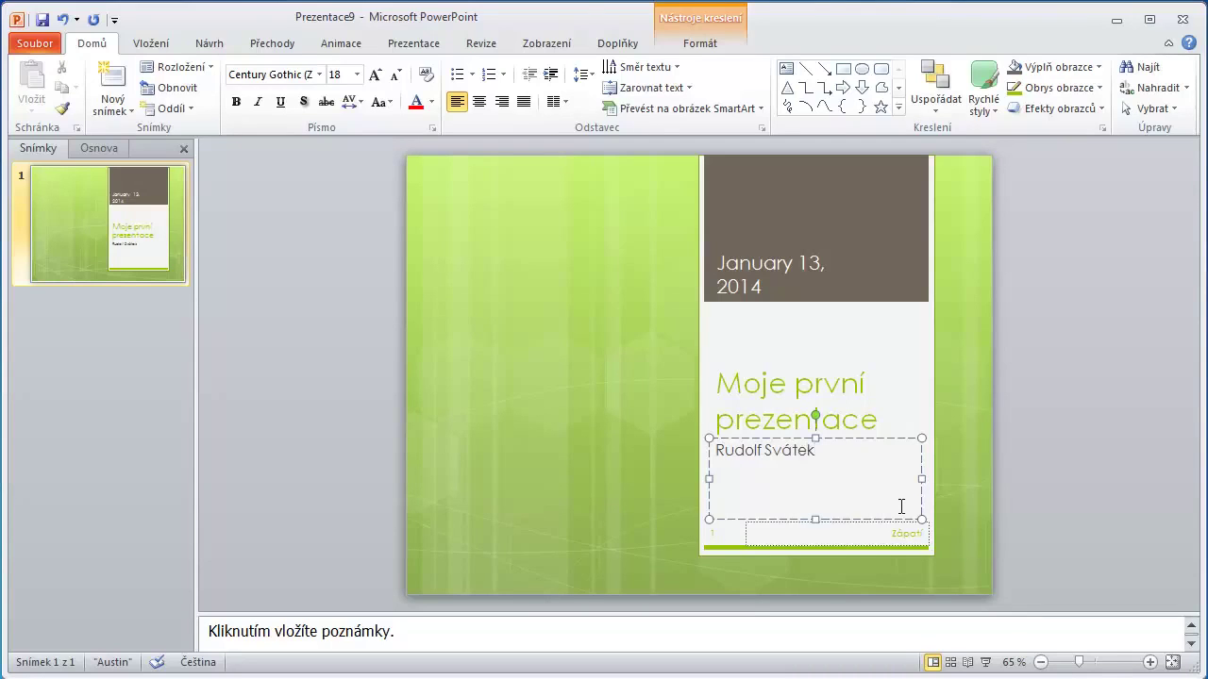
pyautogui.click(964, 389)
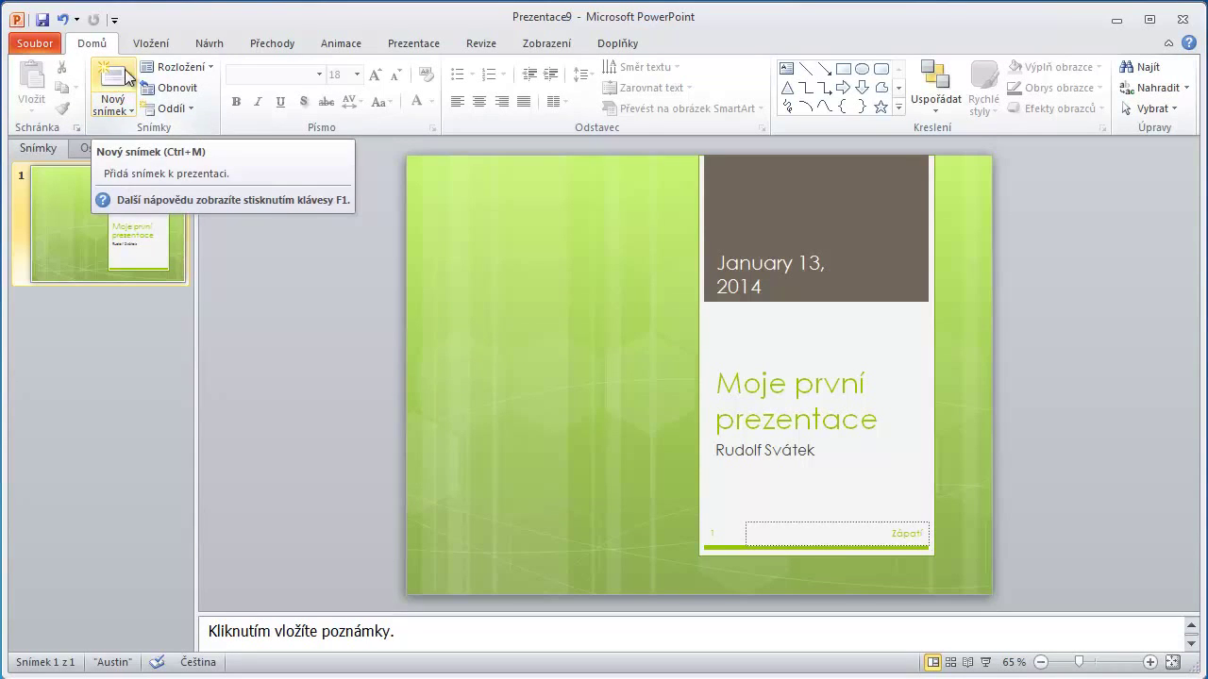
# Step: Insert an empty Title and Content slide as slide 2 from the Domů tab, comparing it with slide 1
pyautogui.click(157, 45)
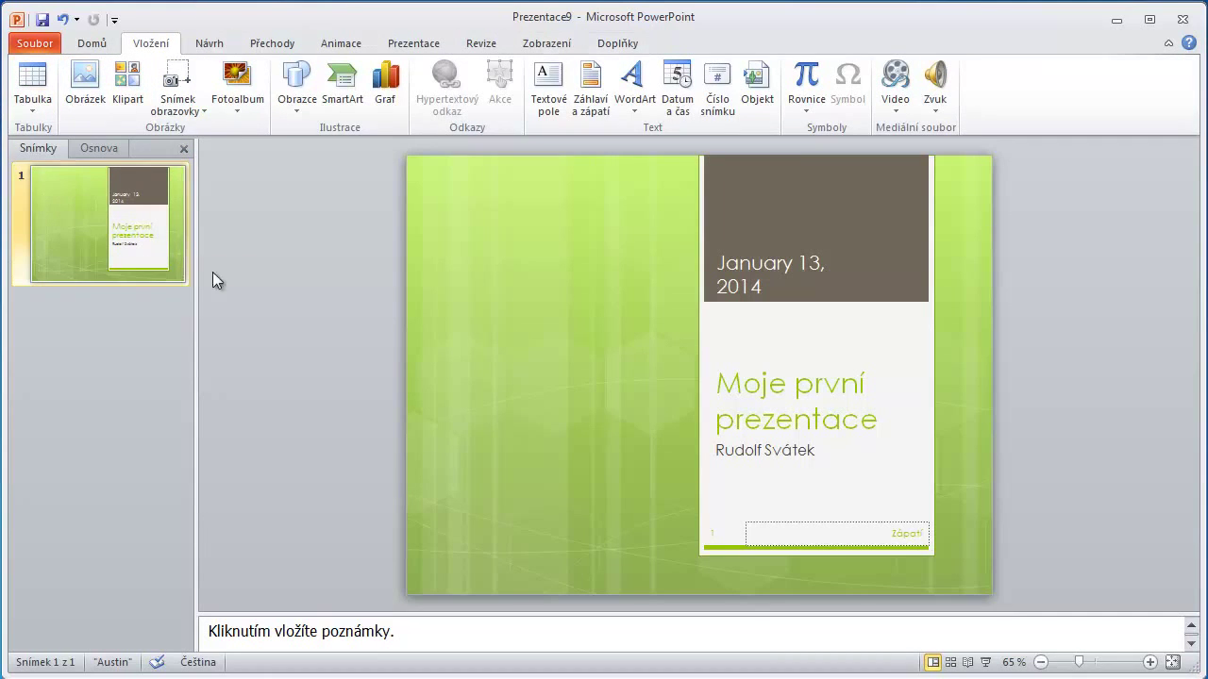
pyautogui.click(92, 44)
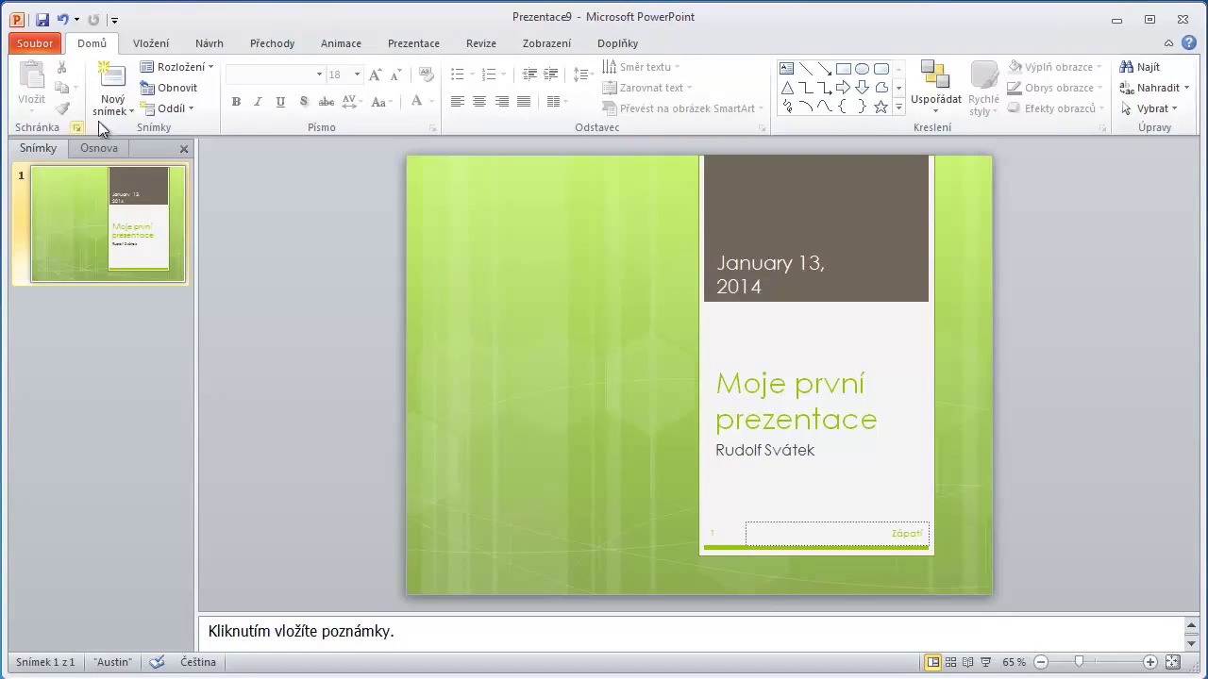
pyautogui.click(111, 83)
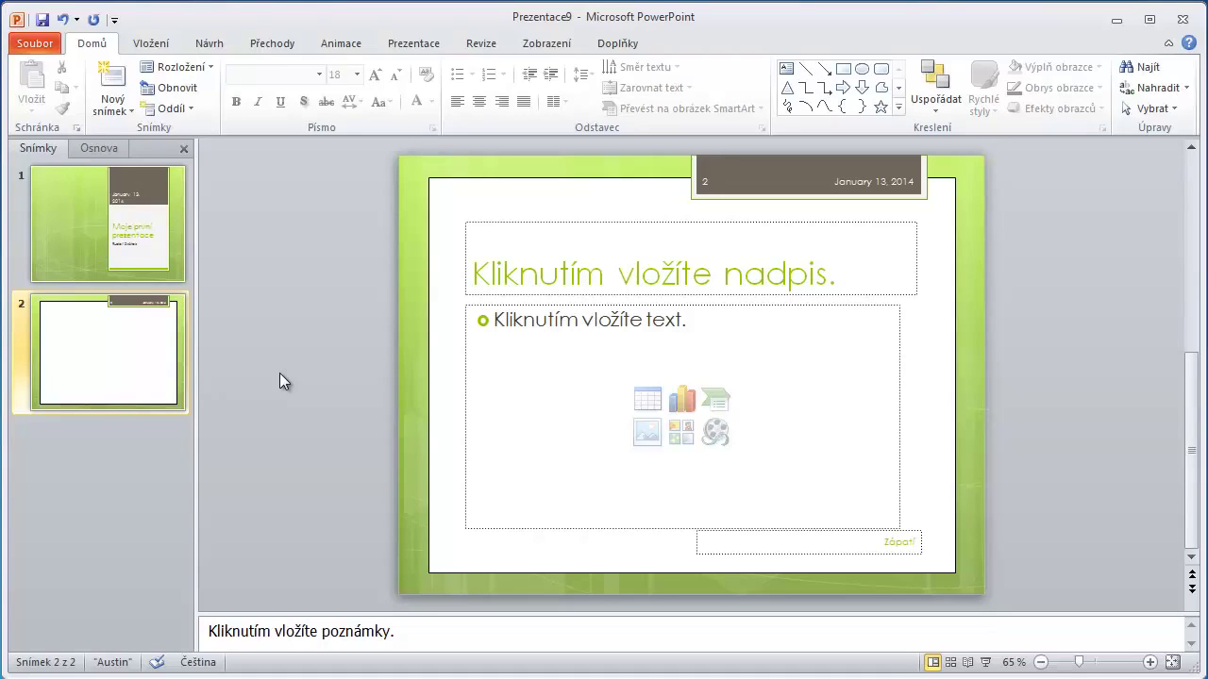
pyautogui.click(75, 202)
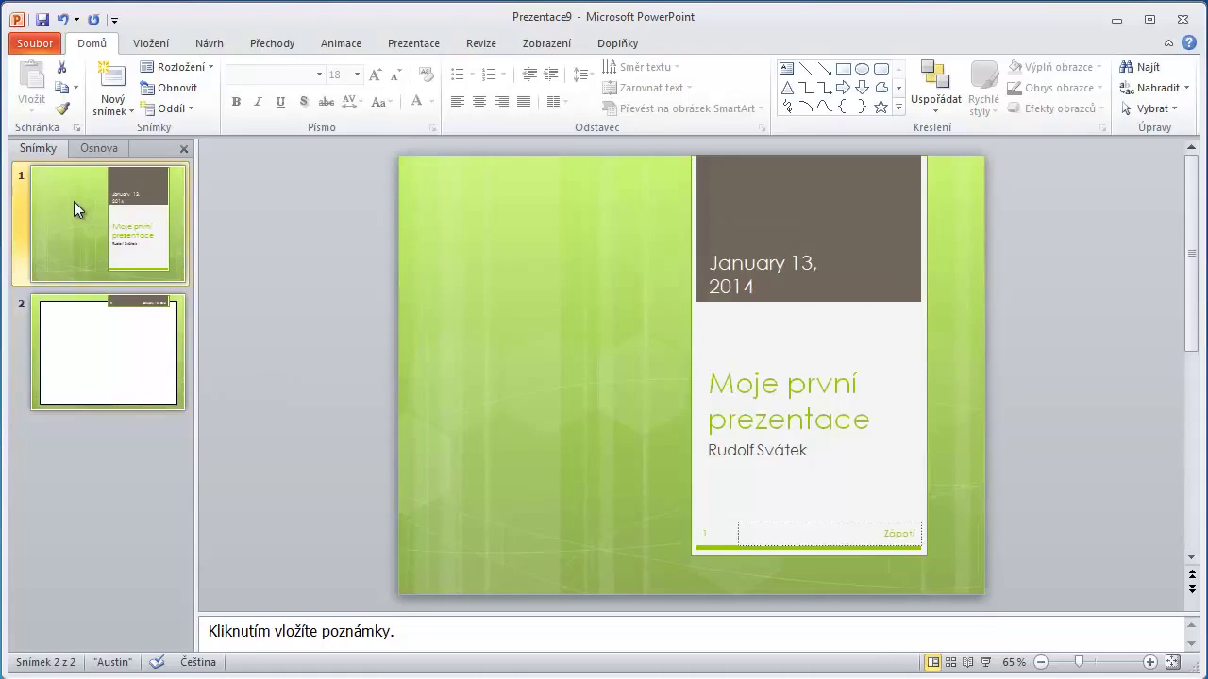
pyautogui.click(103, 350)
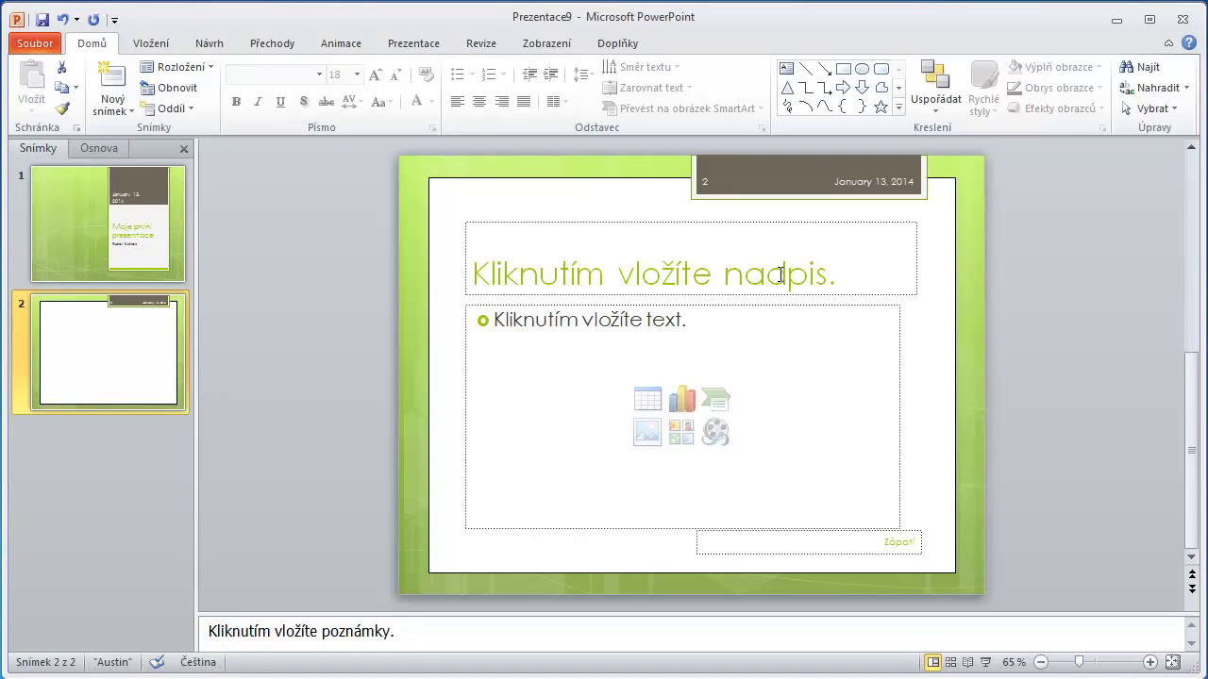
# Step: Type 'Moje cíle' into slide 2's title placeholder and exit text editing
pyautogui.click(722, 274)
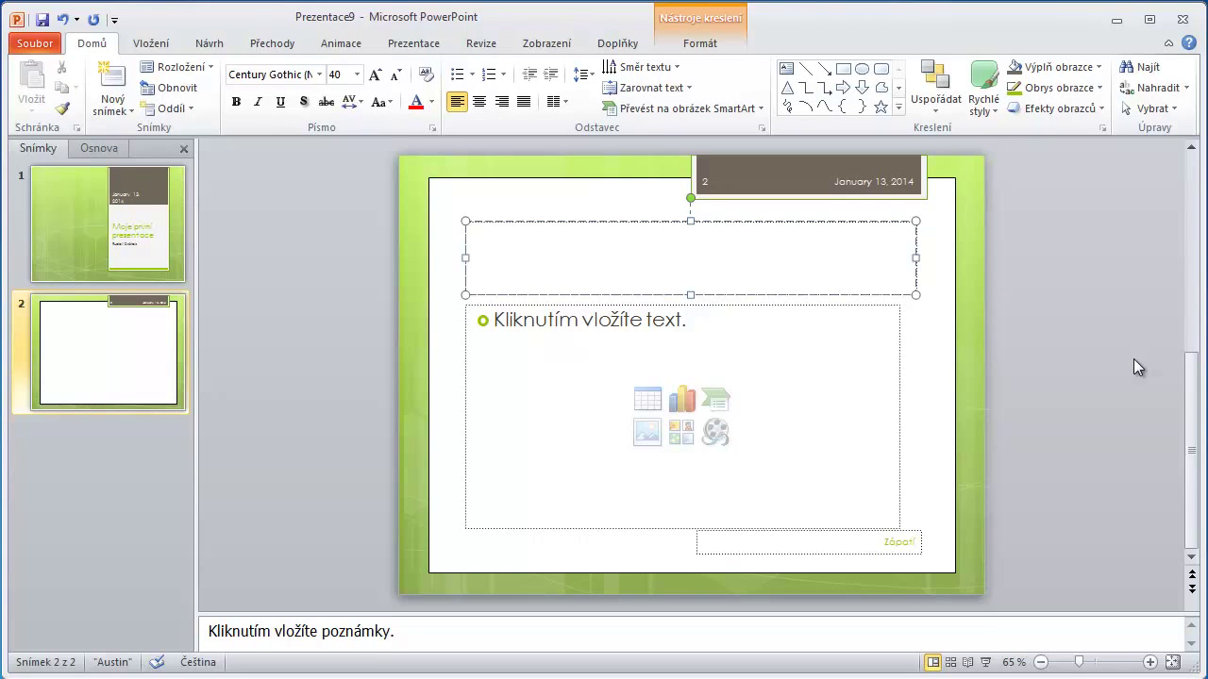
pyautogui.write('Moje c')
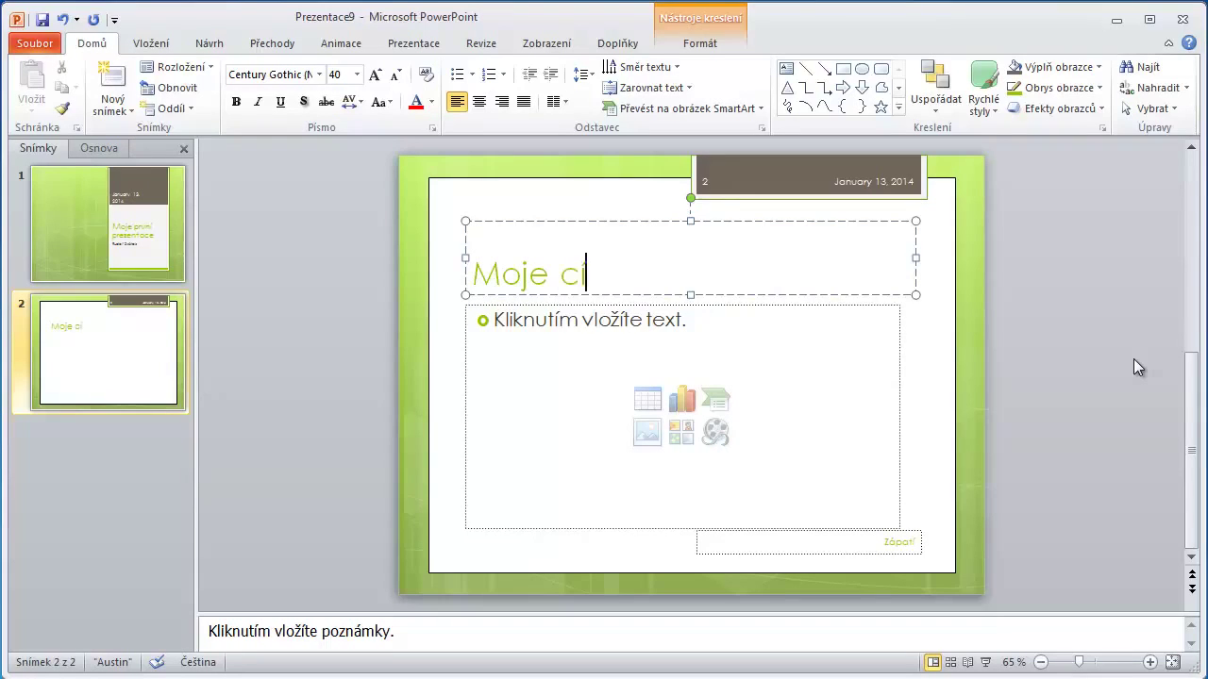
pyautogui.write('íle')
pyautogui.press('Escape')
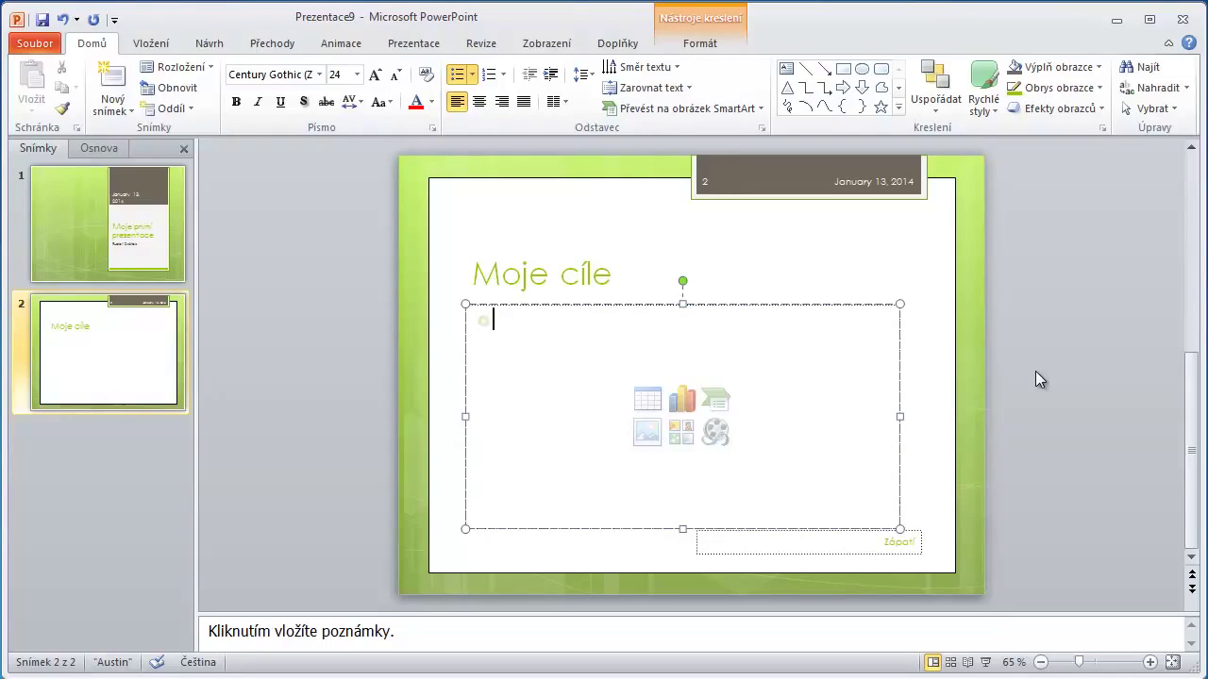
# Step: Enter the bullets Seznámení, Vize and Přání in slide 2's content placeholder
pyautogui.write('seznám')
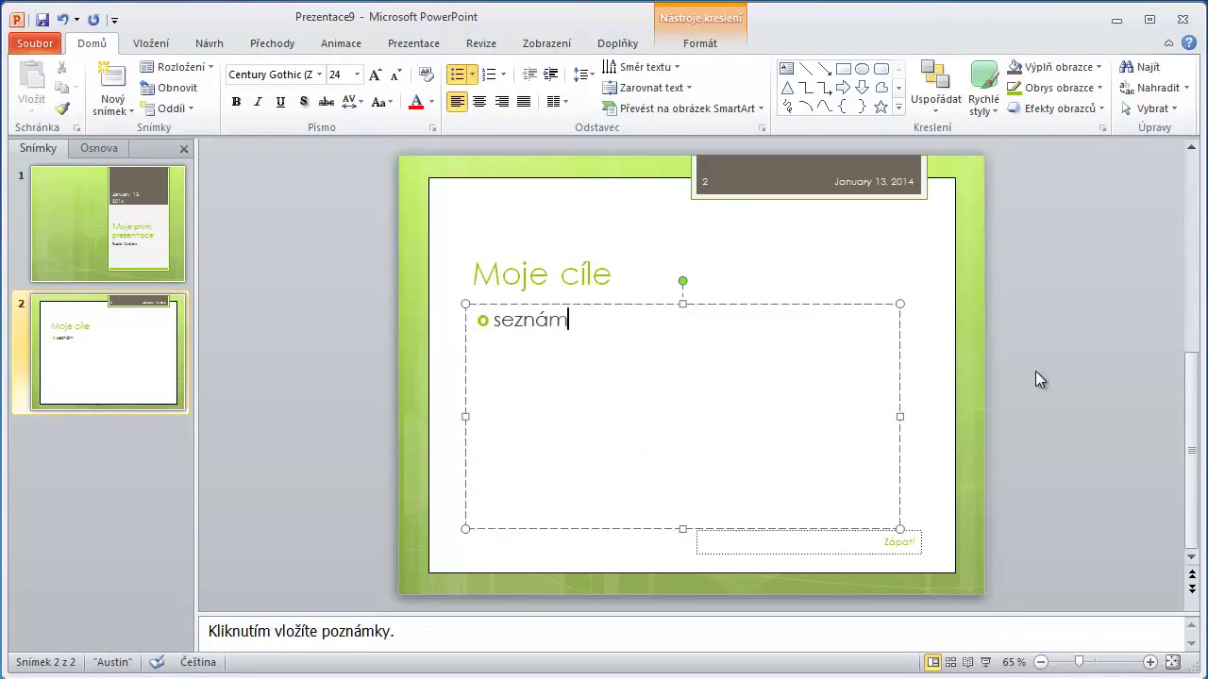
pyautogui.write('eni')
pyautogui.press('Return')
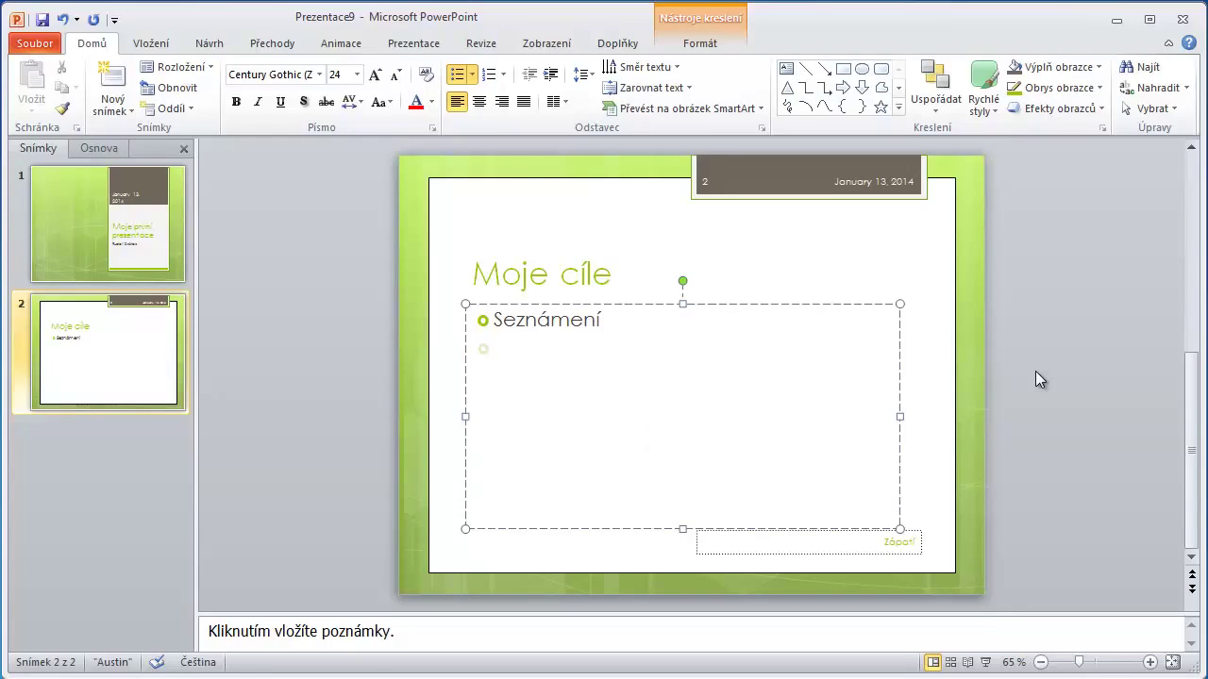
pyautogui.write('V')
pyautogui.write('ize')
pyautogui.press('Return')
pyautogui.write('Přání')
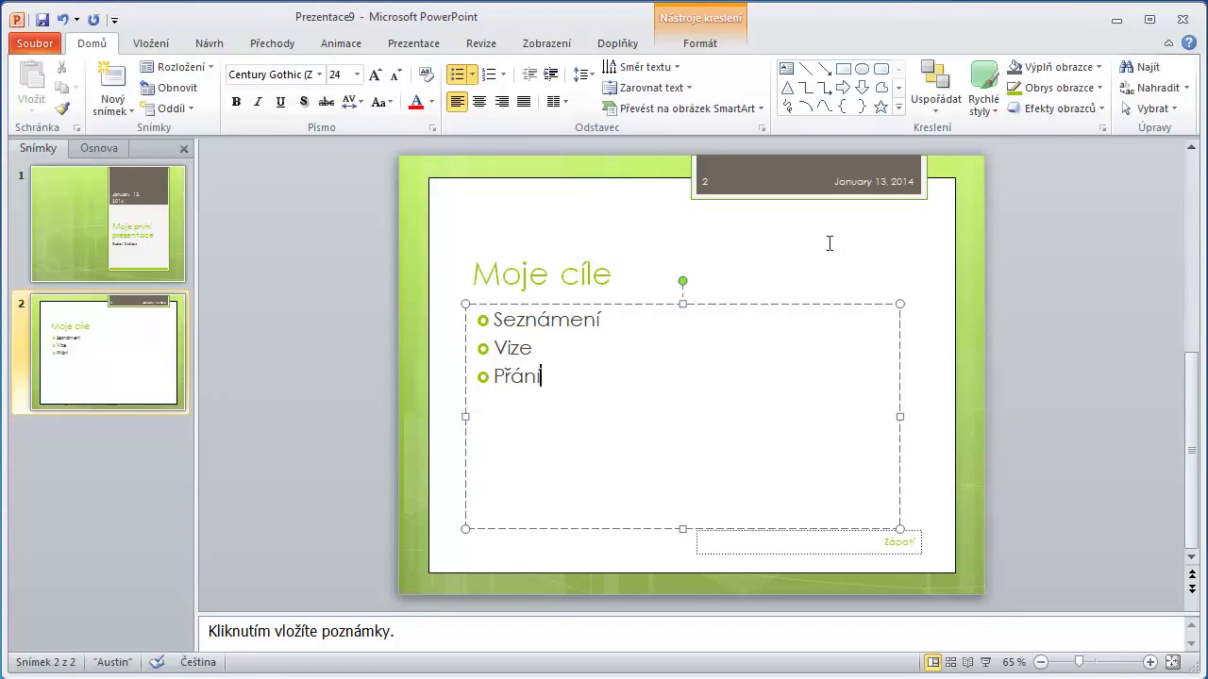
pyautogui.click(933, 355)
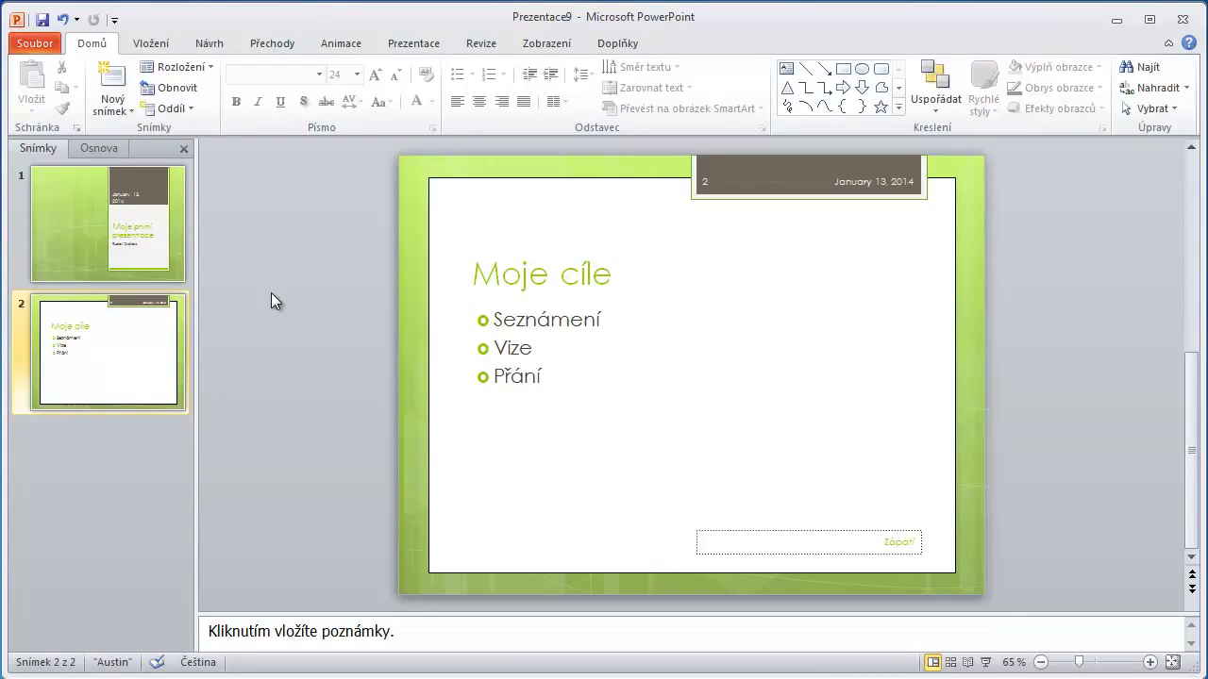
# Step: Add slide 3 with the Dva obsahy layout from the Nový snímek gallery, then check slides 2 and 3
pyautogui.click(131, 114)
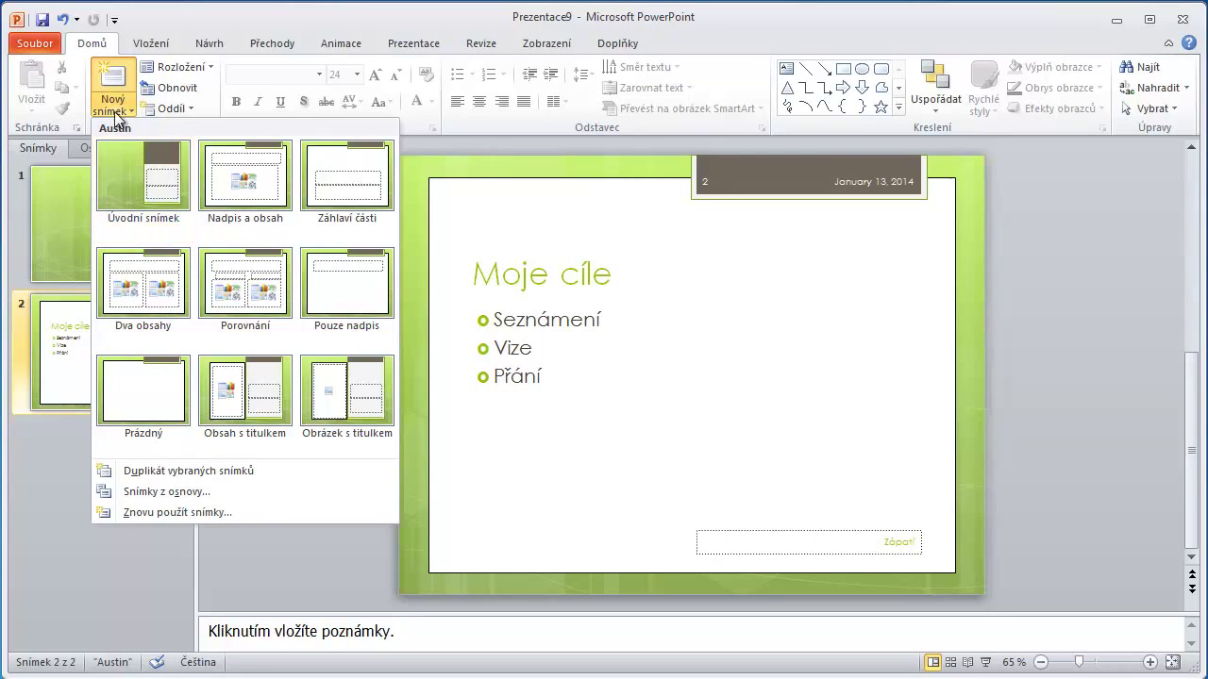
pyautogui.click(135, 292)
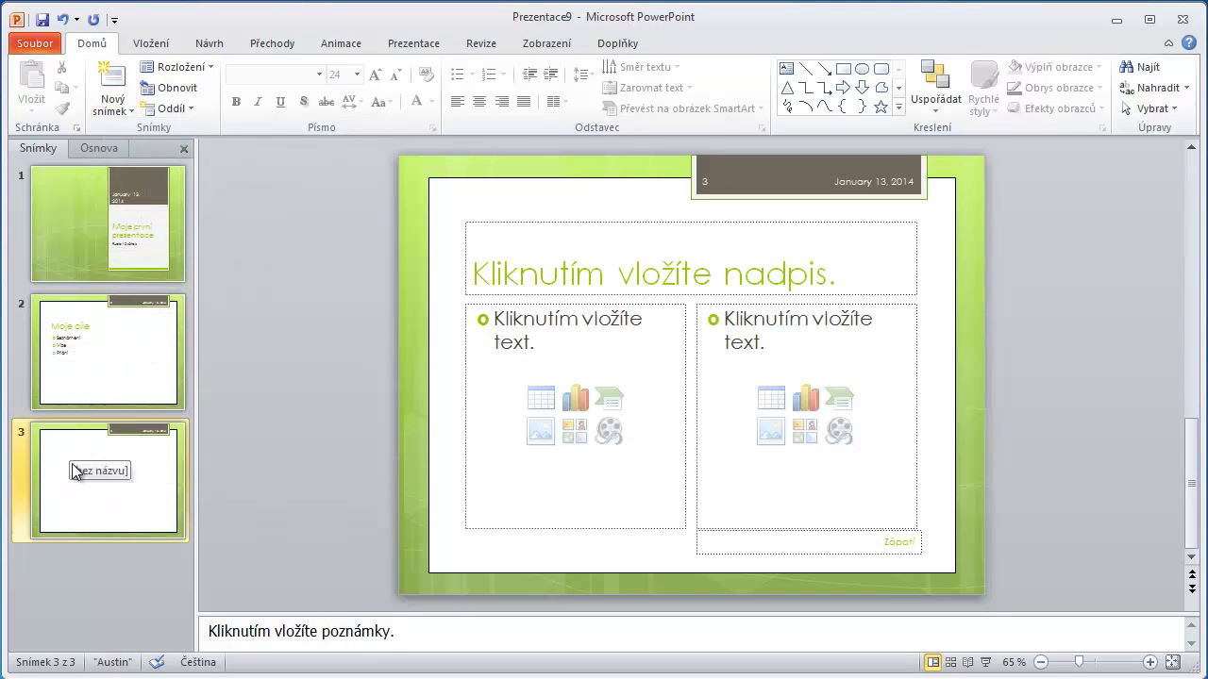
pyautogui.click(89, 308)
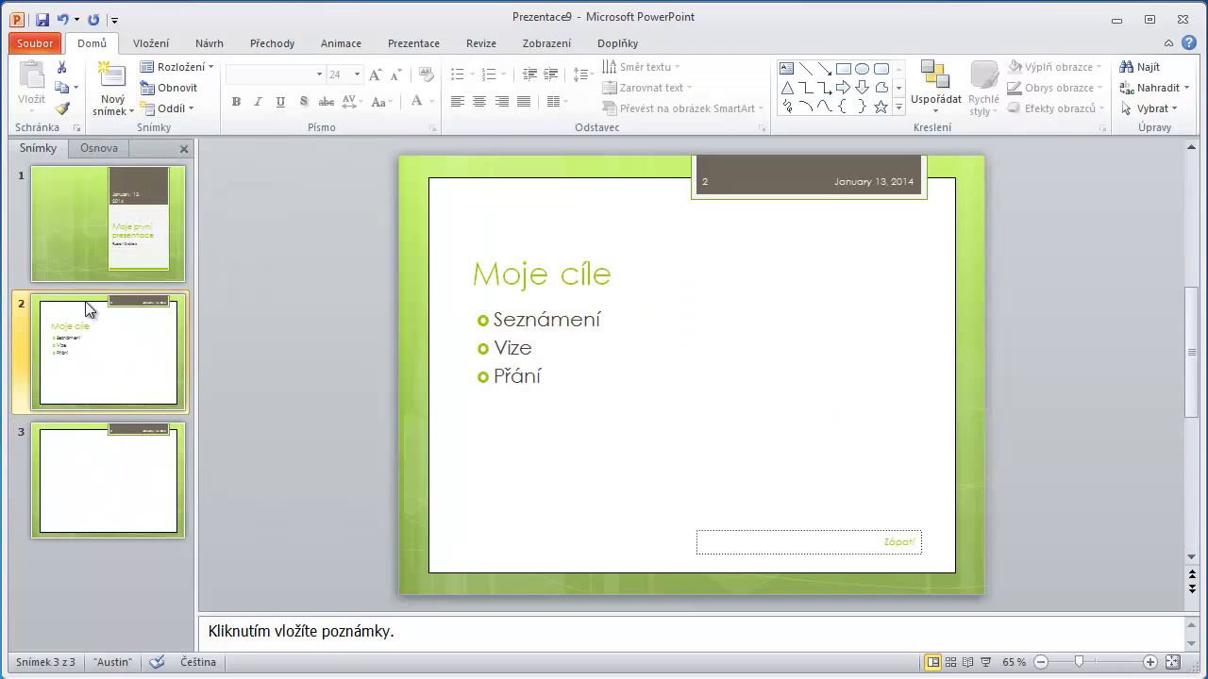
pyautogui.click(104, 476)
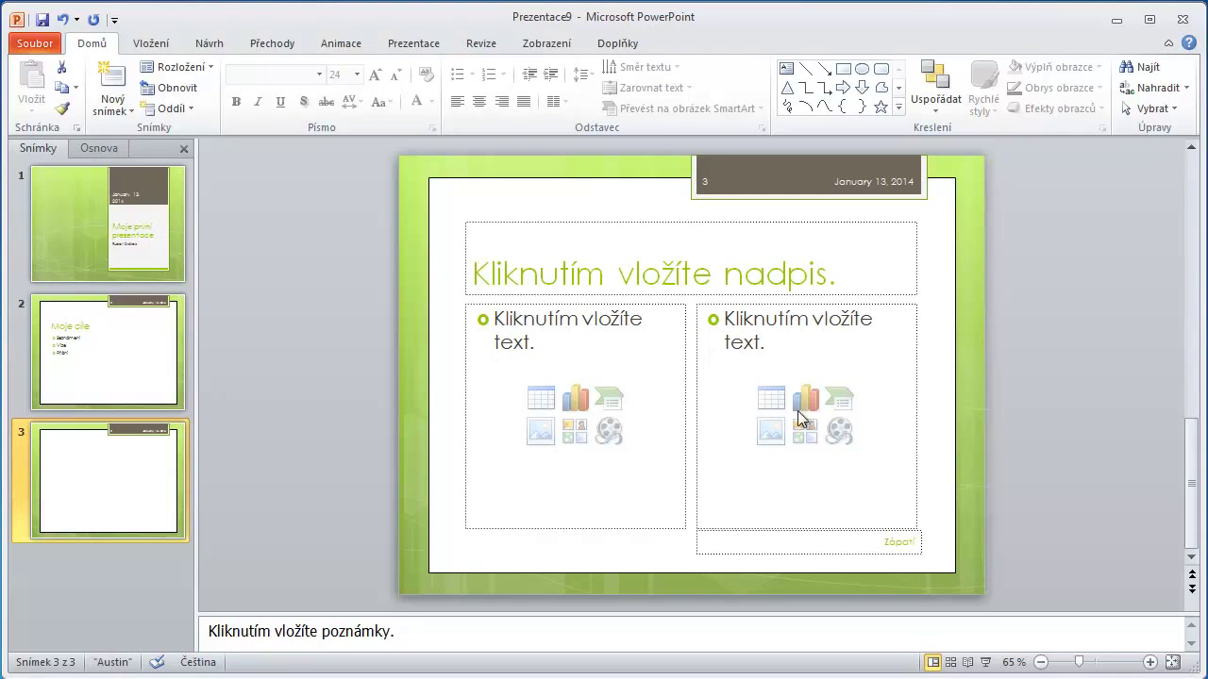
pyautogui.click(801, 275)
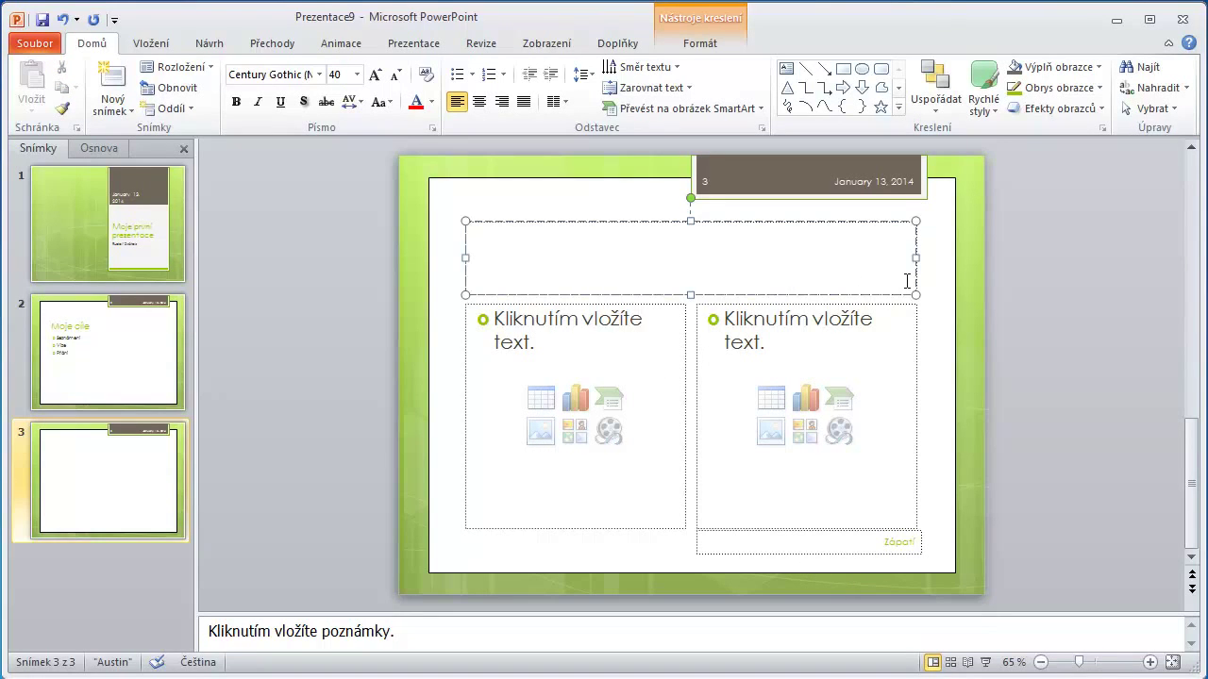
pyautogui.write('Srovná')
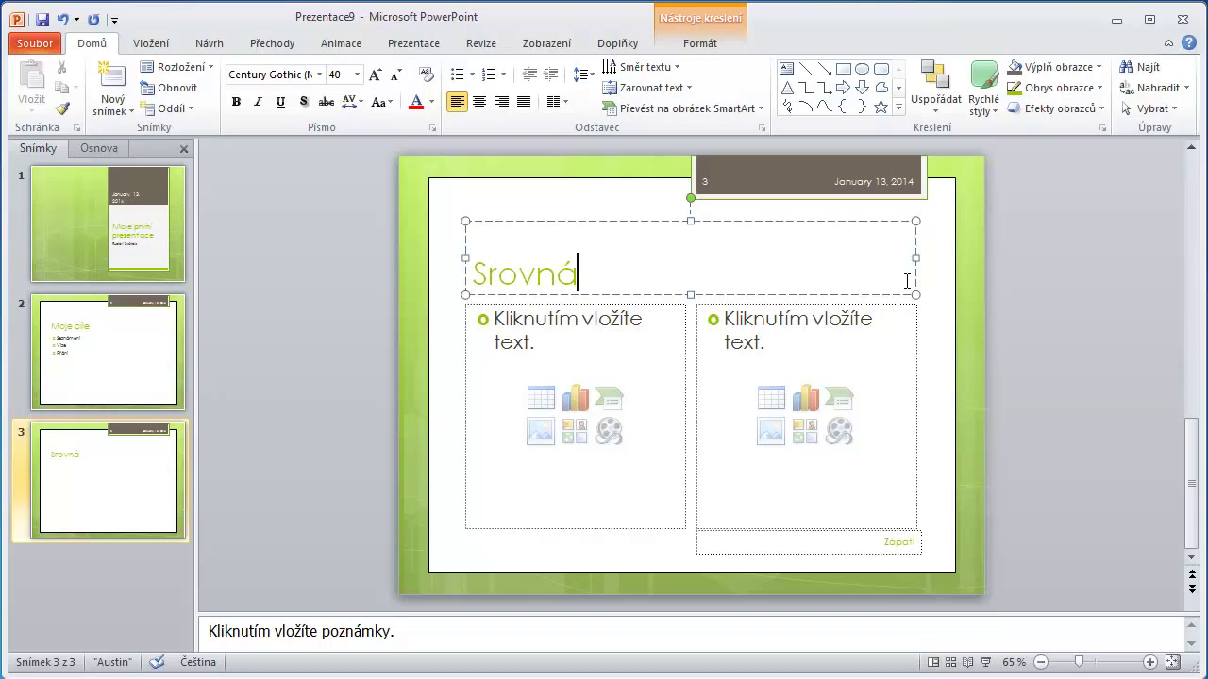
pyautogui.write('ní')
pyautogui.click(633, 334)
pyautogui.click(757, 318)
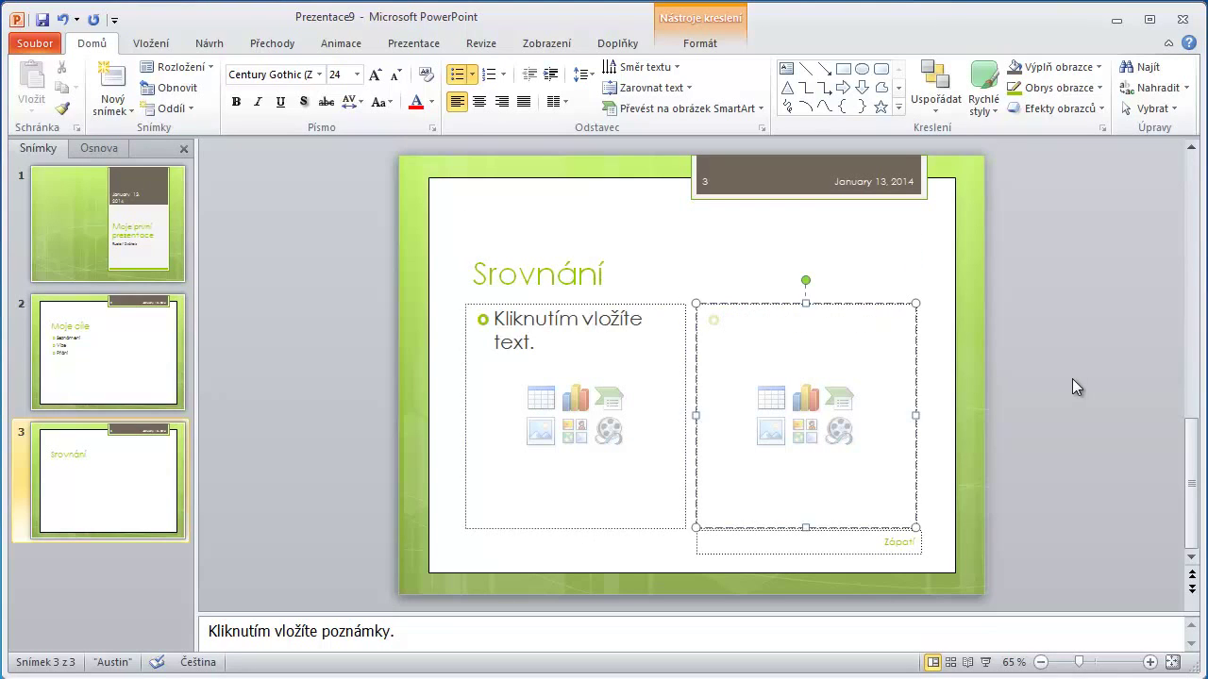
pyautogui.click(747, 257)
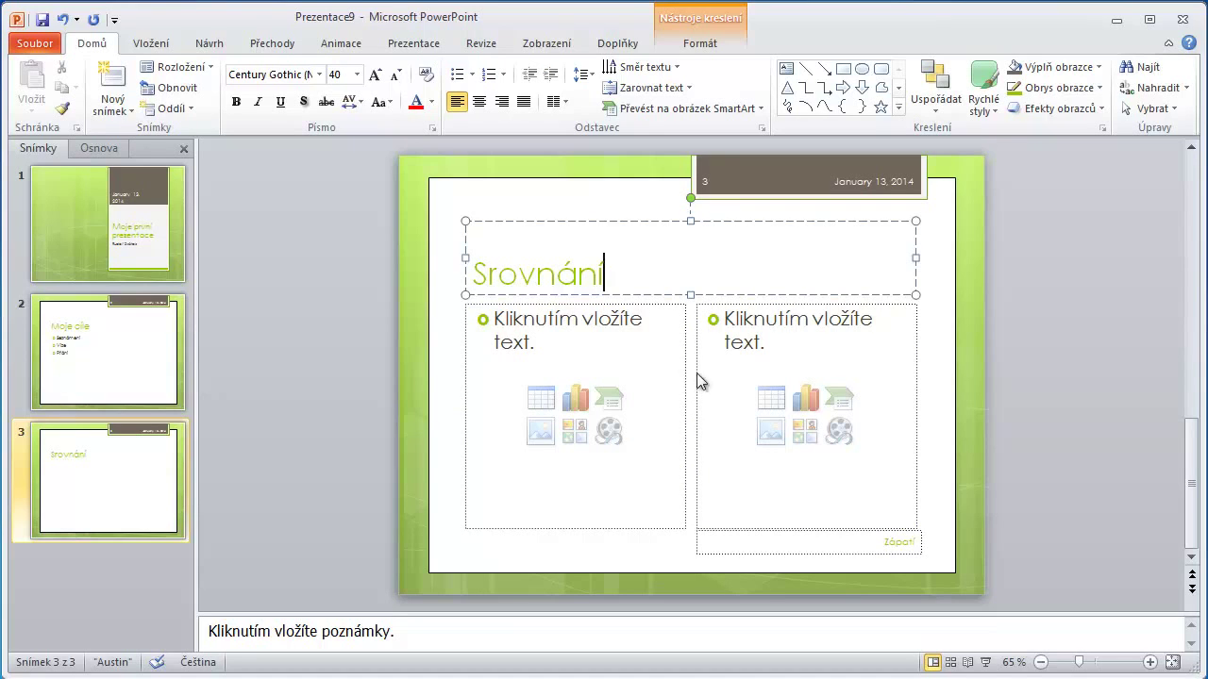
pyautogui.click(971, 317)
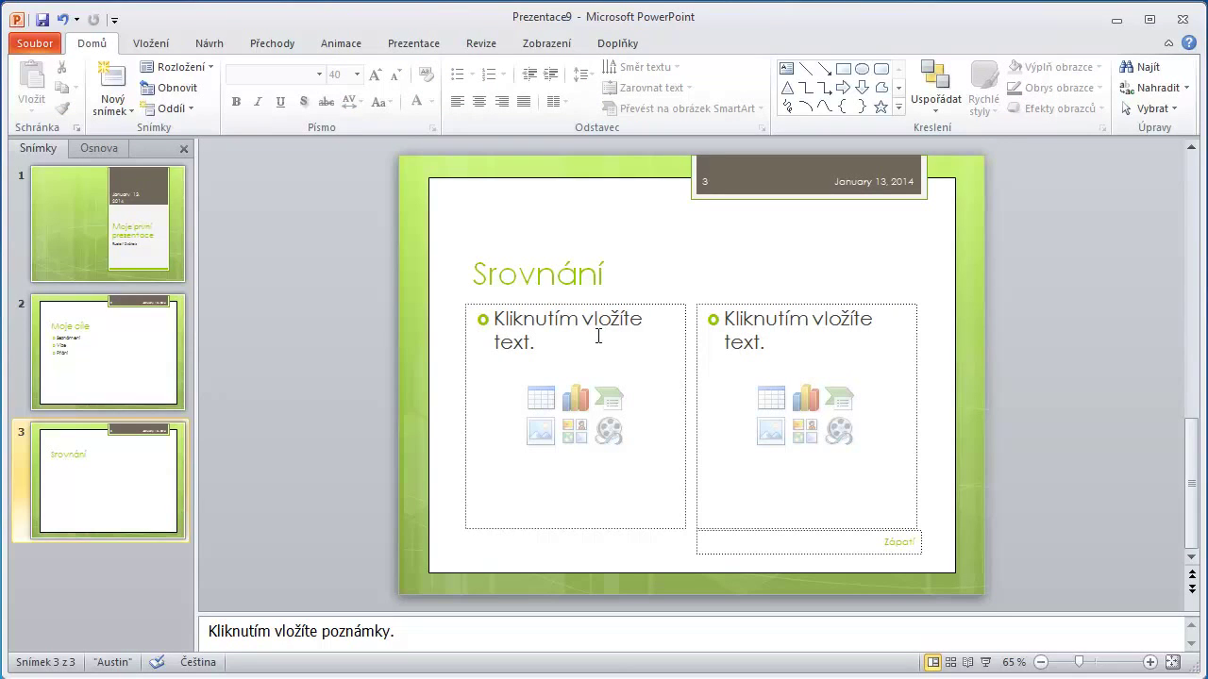
pyautogui.click(124, 112)
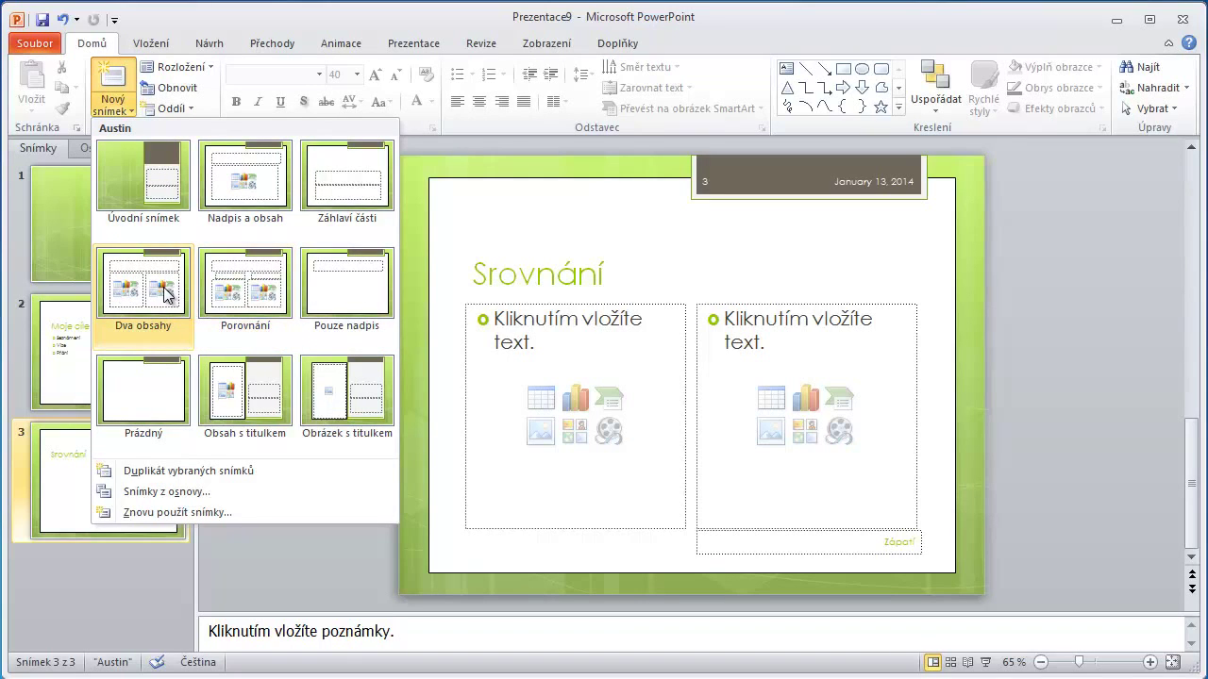
pyautogui.click(323, 562)
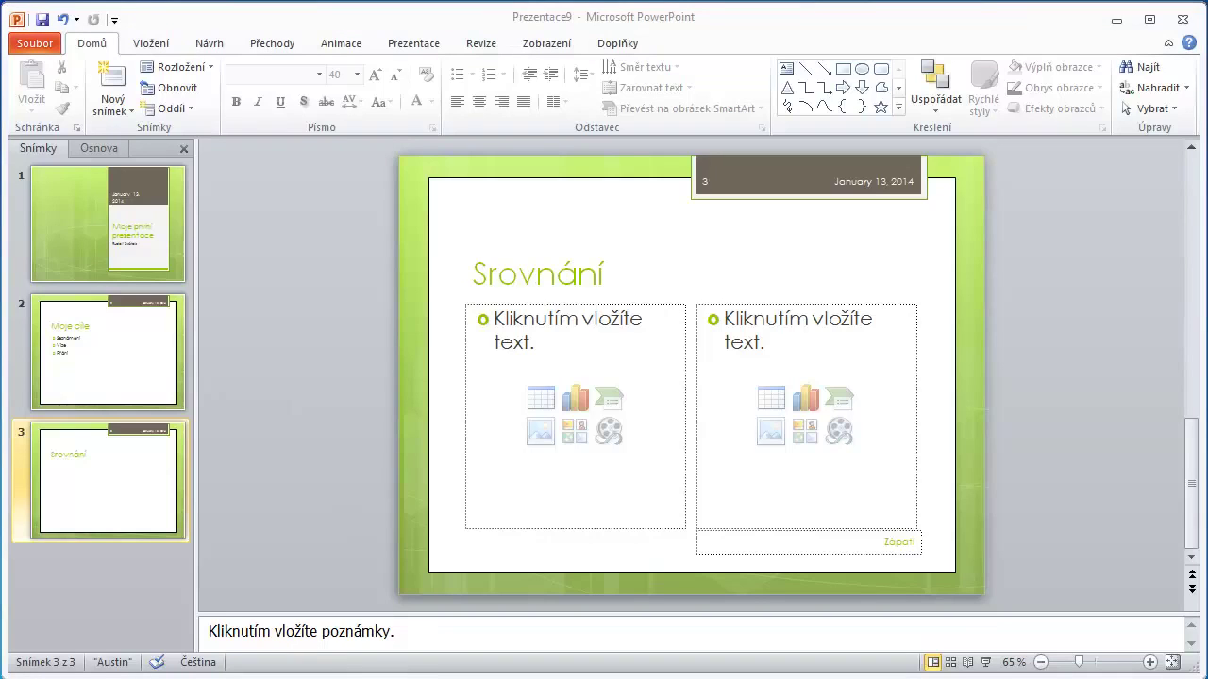
# Step: Switch from the taskbar to the moje první prezentace.pptx window and scroll its slide list to the top
pyautogui.moveTo(610, 678)
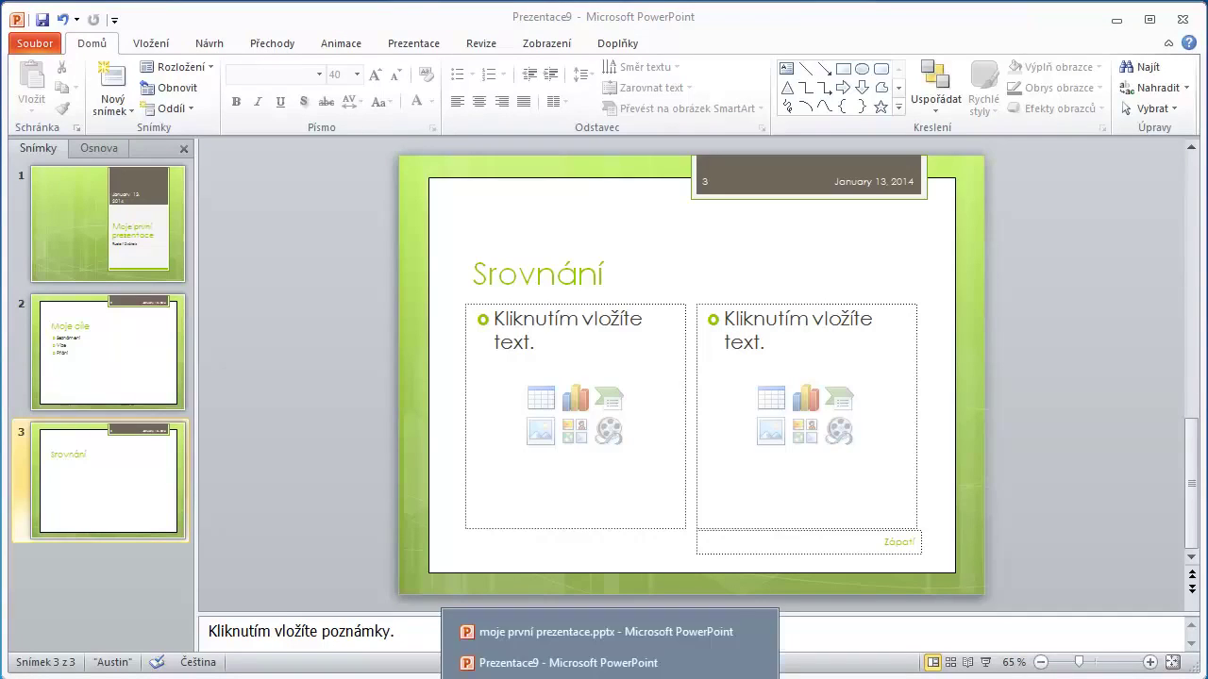
pyautogui.click(543, 661)
pyautogui.moveTo(622, 674)
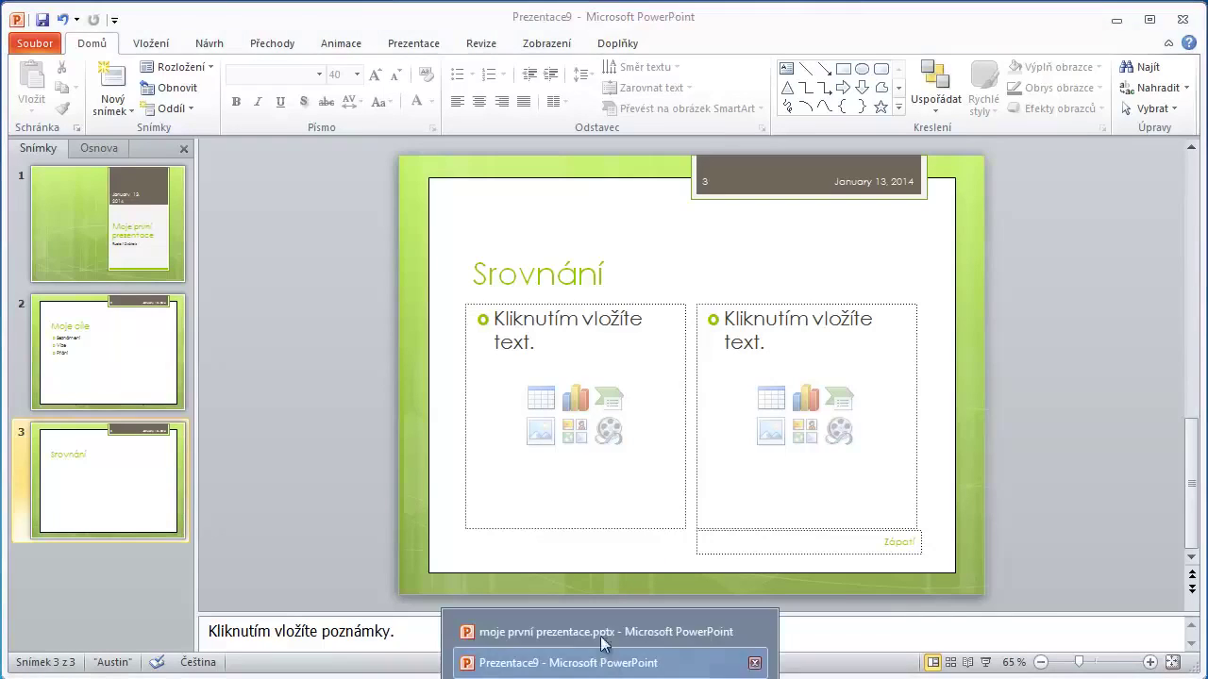
pyautogui.click(585, 631)
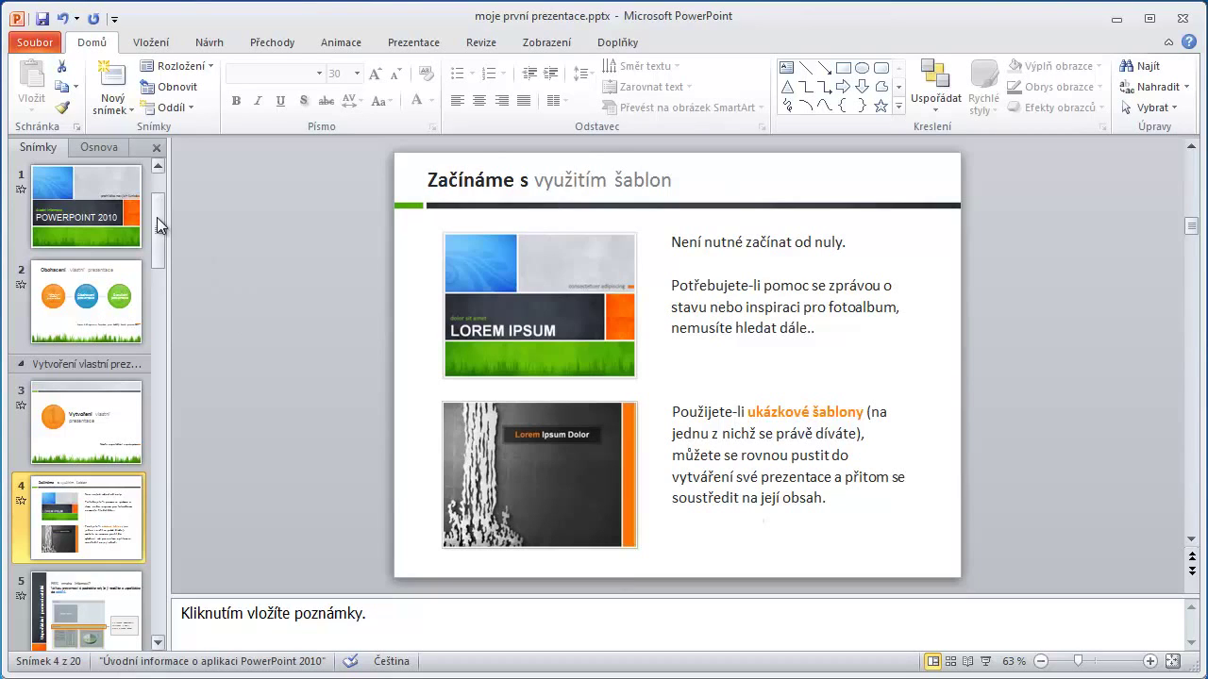
pyautogui.scroll(1, 156, 217)
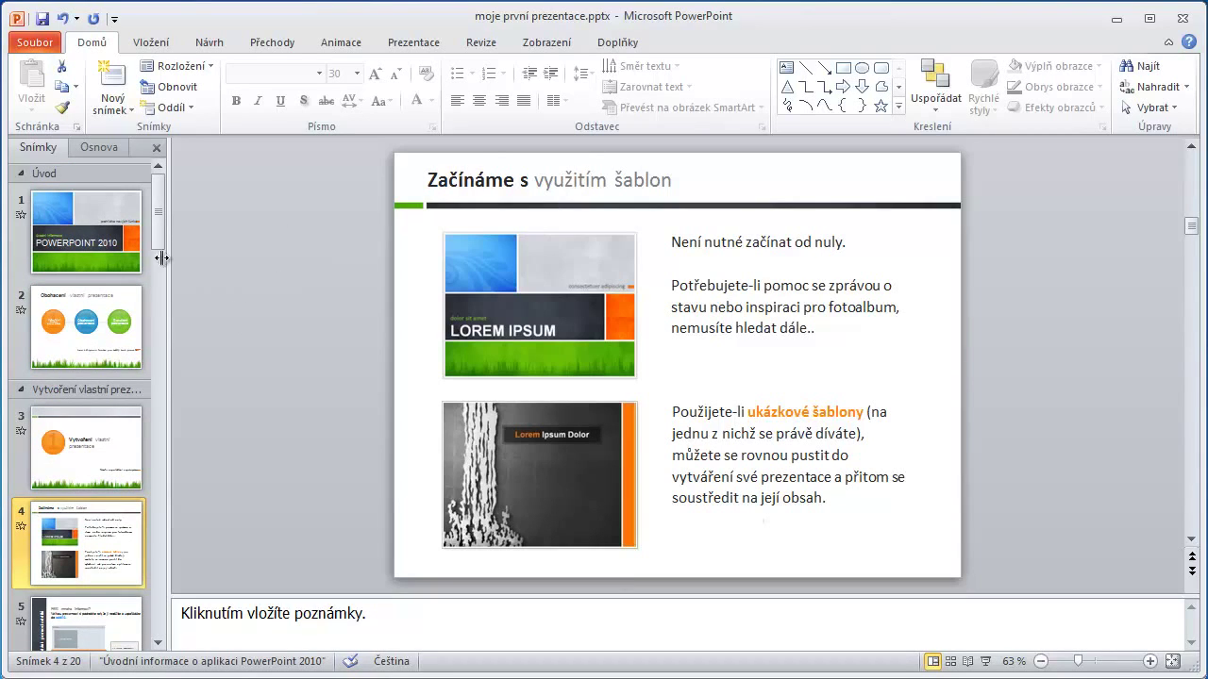
pyautogui.moveTo(161, 188)
pyautogui.mouseDown()
pyautogui.moveTo(155, 276)
pyautogui.moveTo(151, 184)
pyautogui.mouseUp()
# Step: In Řazení snímků view, drag 'Příliš mnoho informací?' from slide 5 to slide 4
pyautogui.click(542, 42)
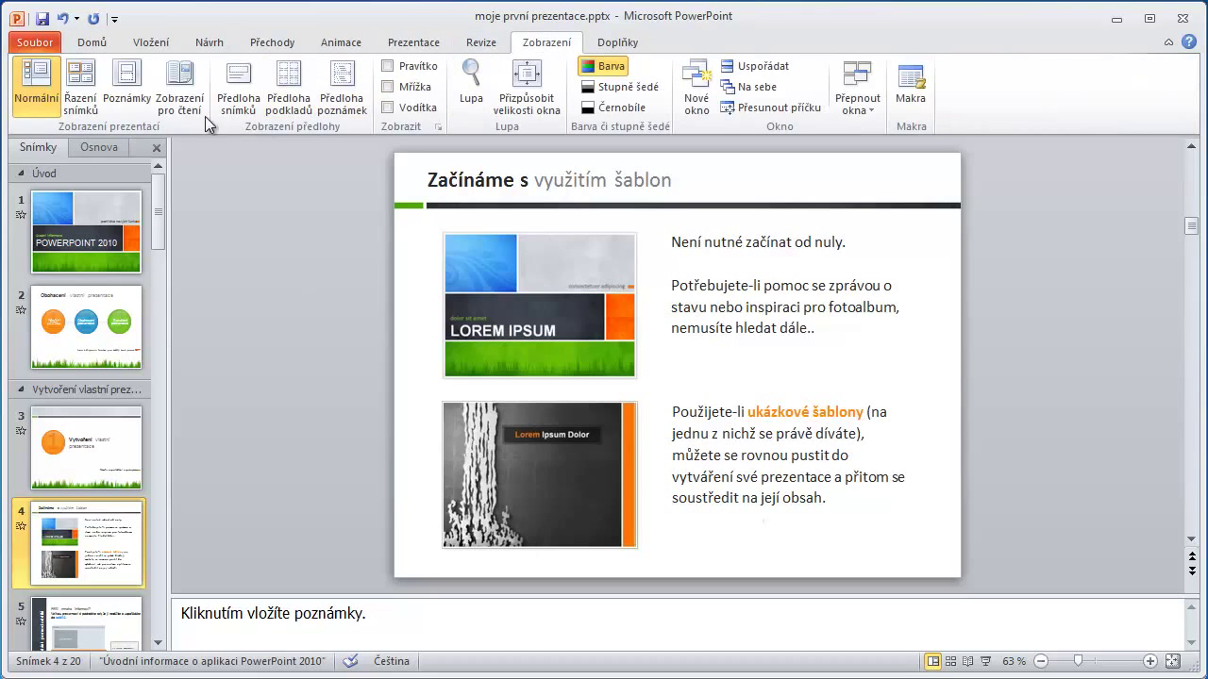
pyautogui.click(83, 81)
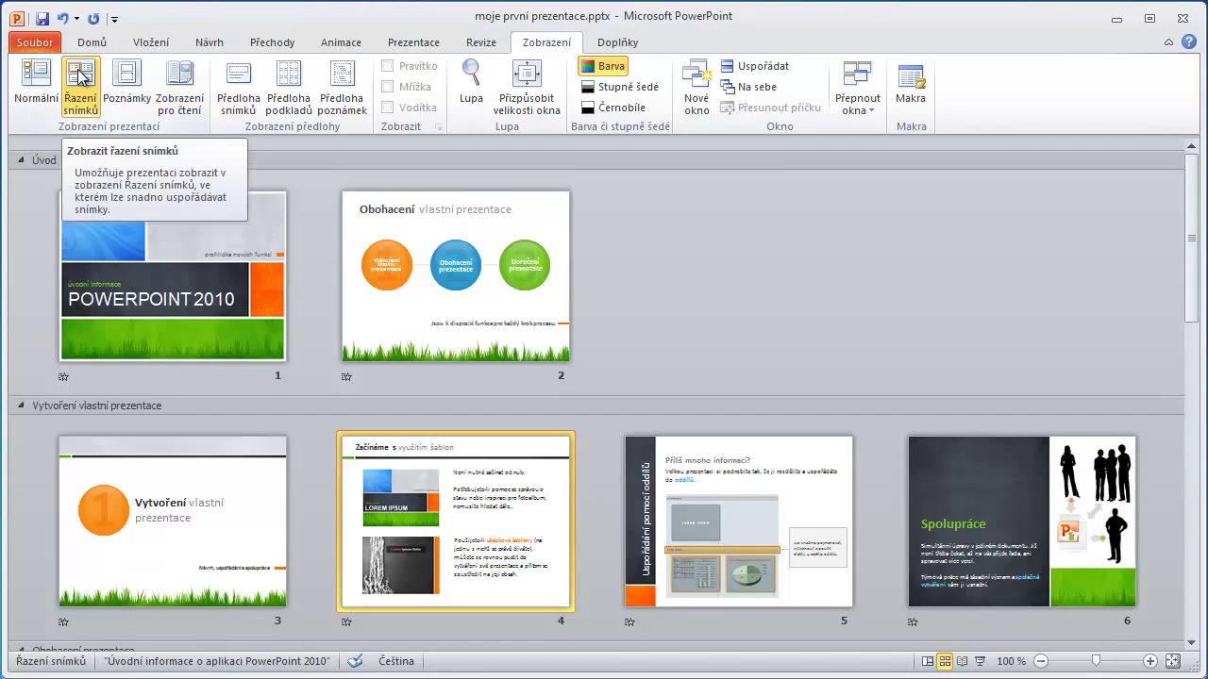
pyautogui.click(737, 444)
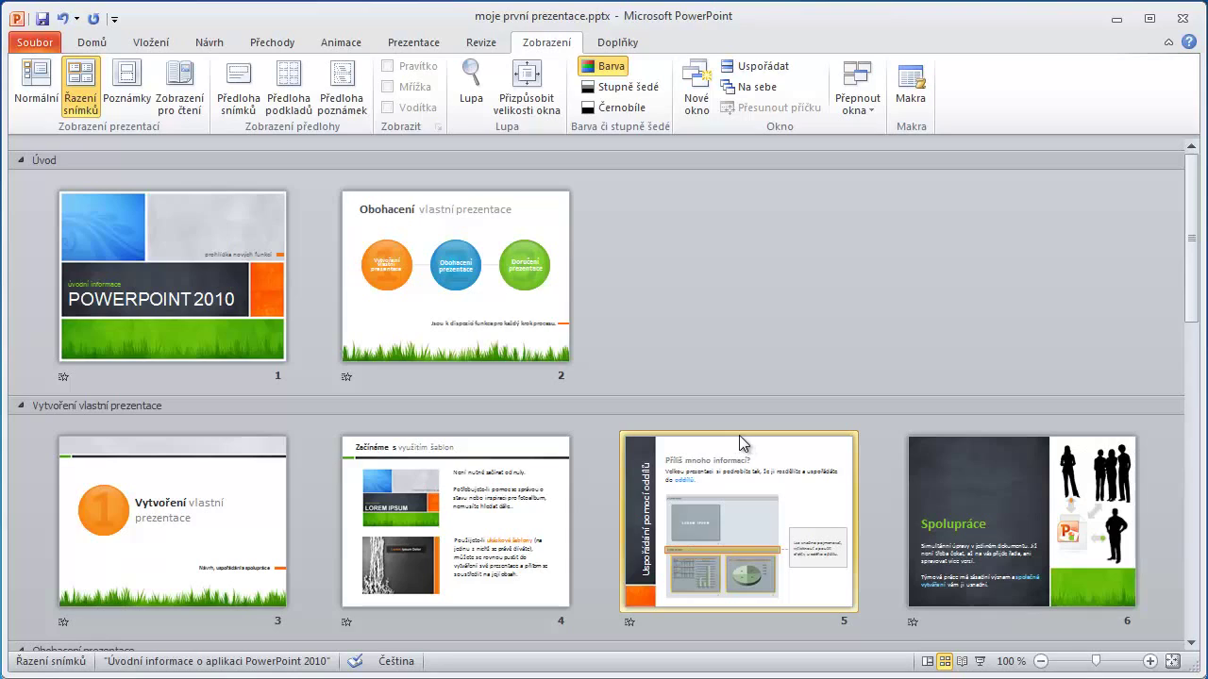
pyautogui.moveTo(745, 444); pyautogui.dragTo(315, 469)
pyautogui.moveTo(315, 477); pyautogui.dragTo(316, 576)
pyautogui.moveTo(315, 436); pyautogui.dragTo(313, 439)
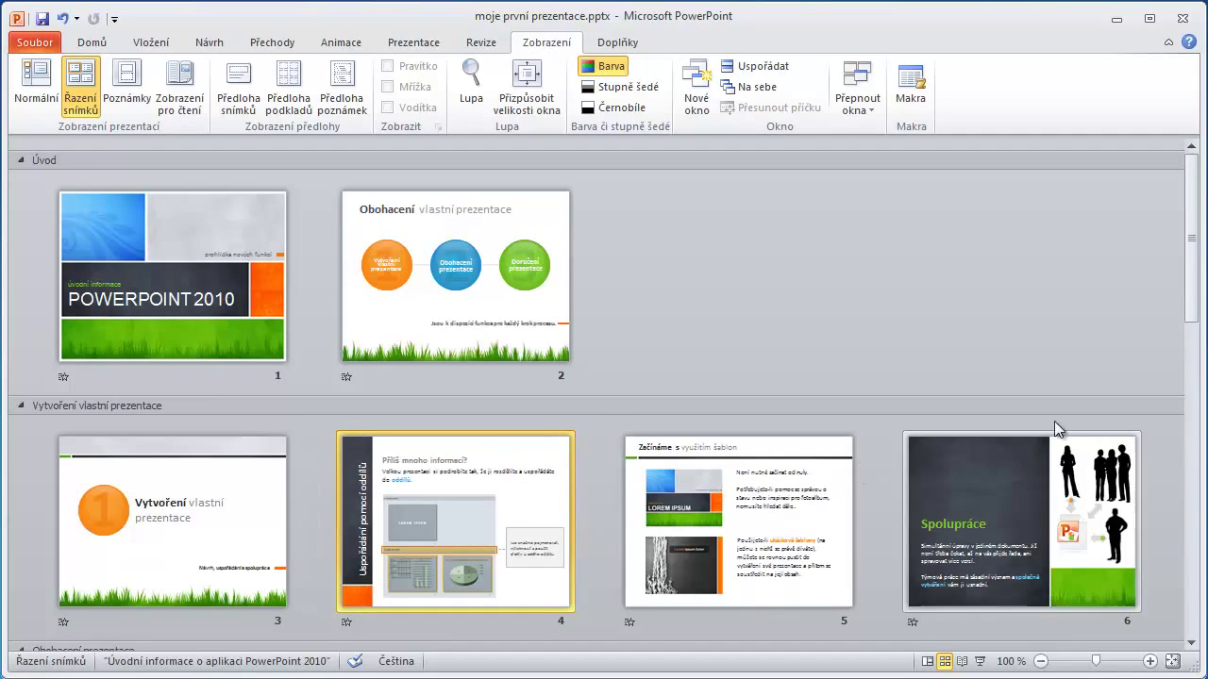
pyautogui.moveTo(1193, 243); pyautogui.dragTo(1194, 335)
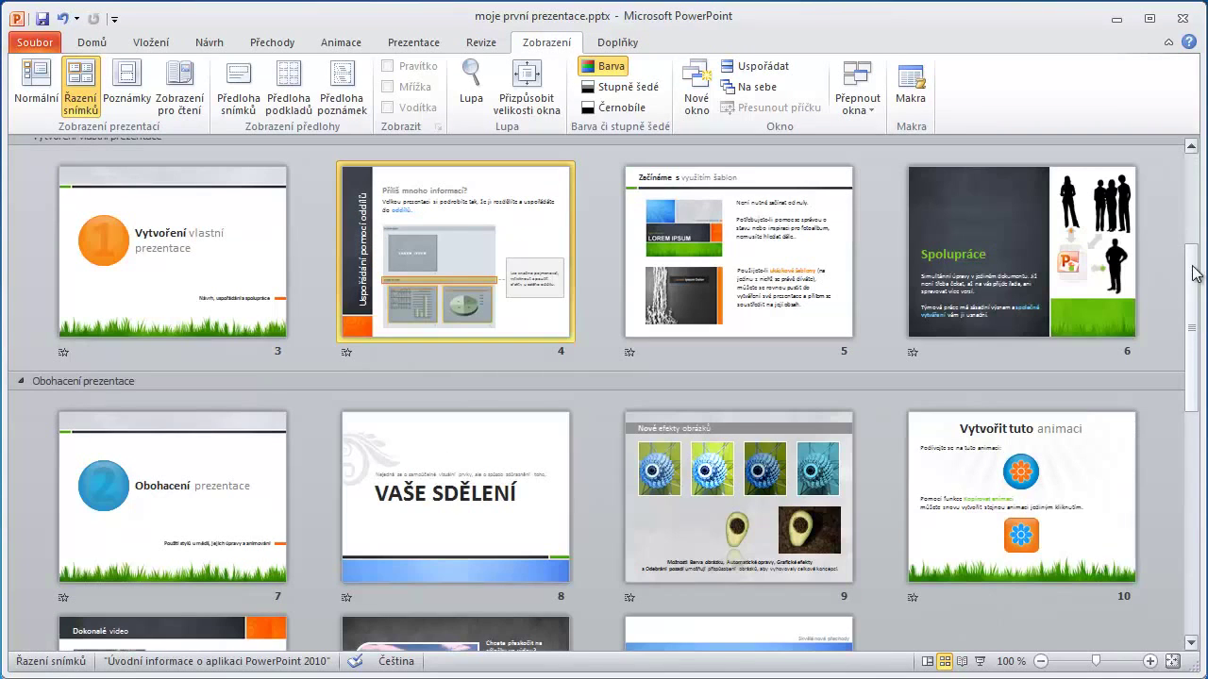
# Step: Cut the VAŠE SDĚLENÍ slide and paste it with the destination theme as slide 10
pyautogui.click(391, 411)
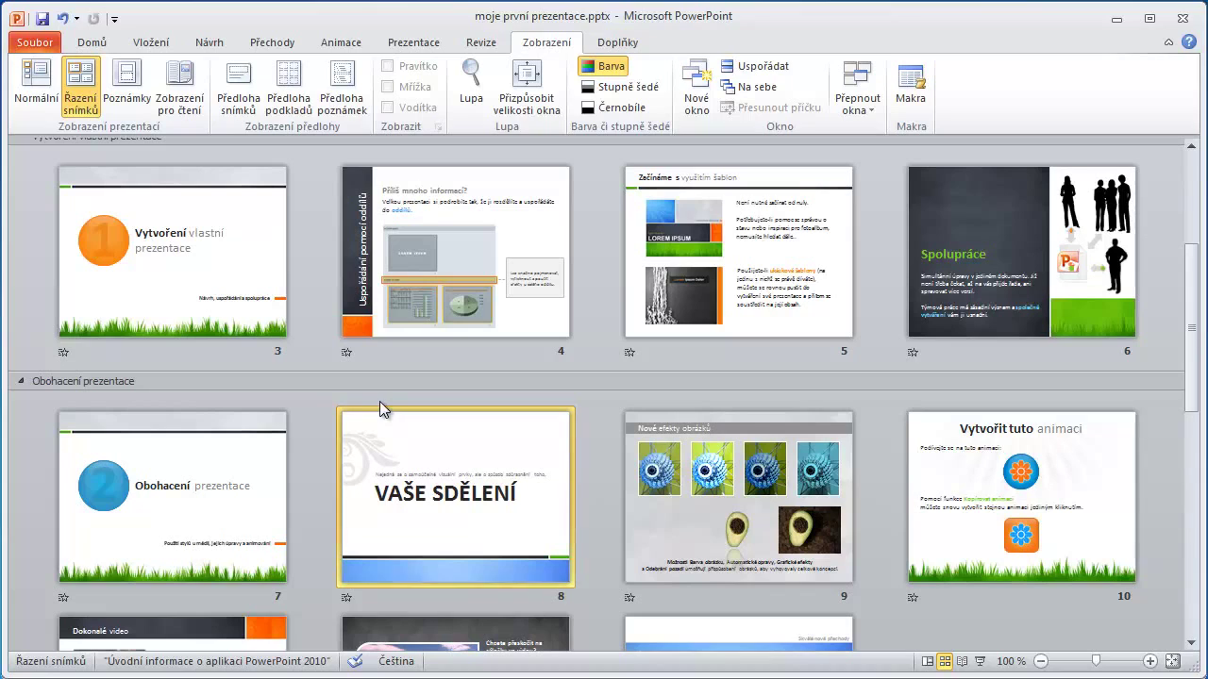
pyautogui.rightClick(392, 420)
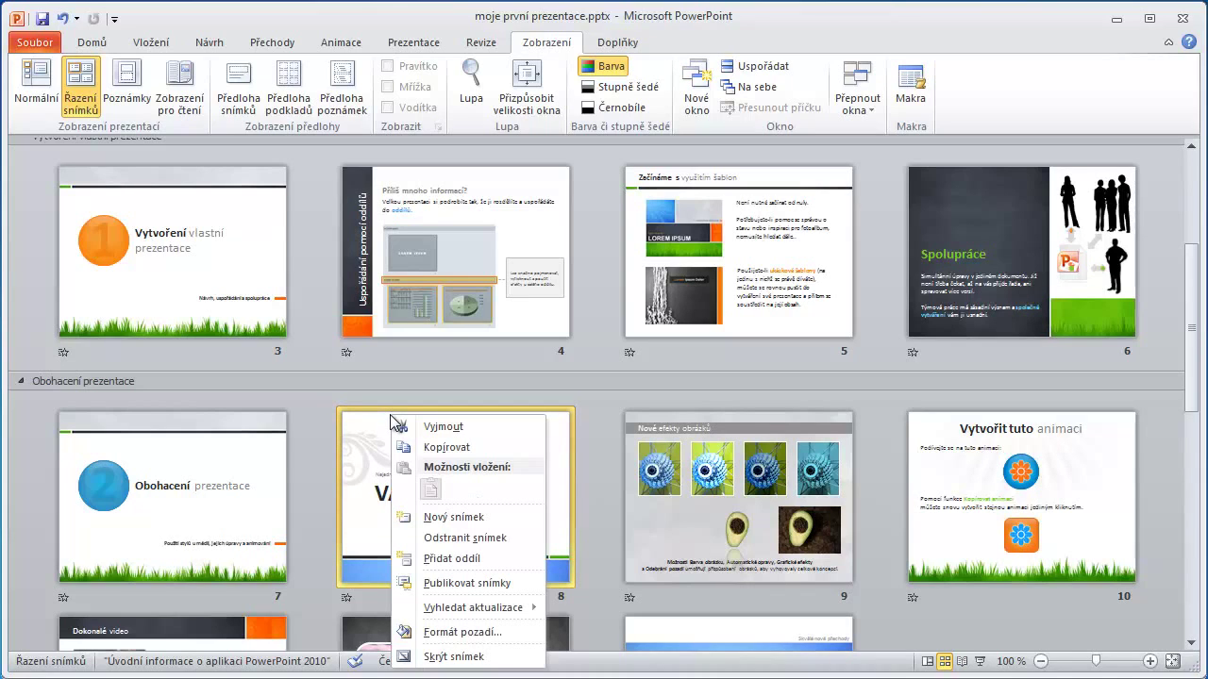
pyautogui.click(444, 429)
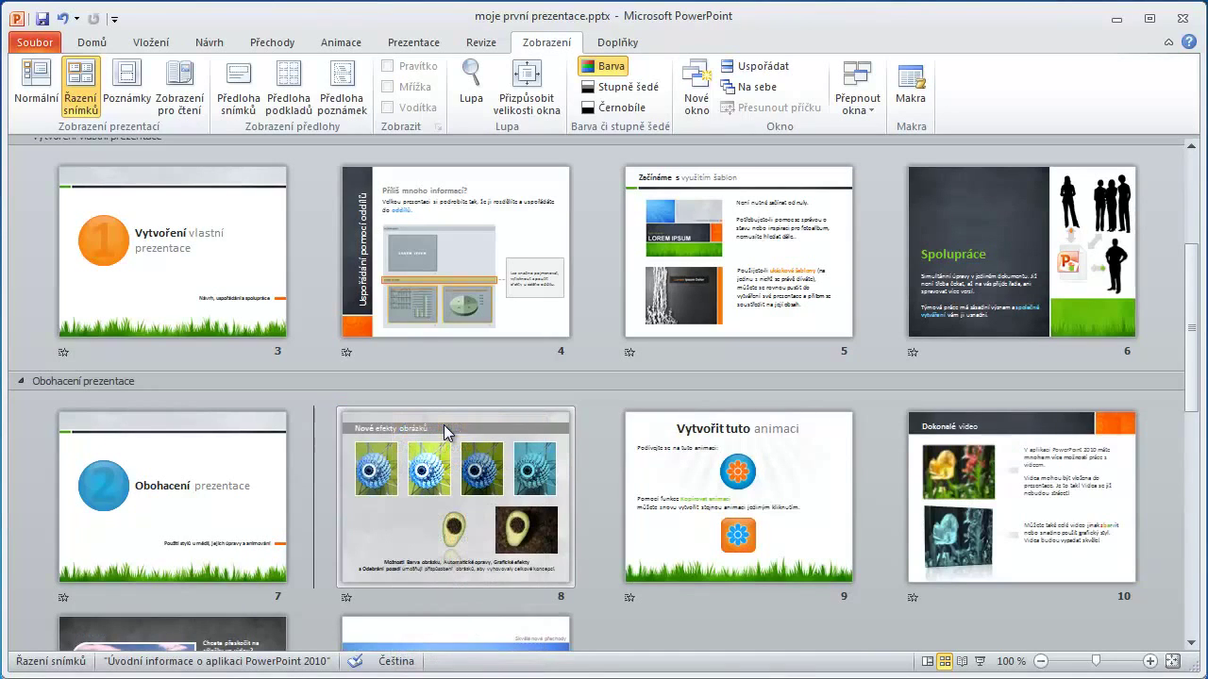
pyautogui.click(879, 471)
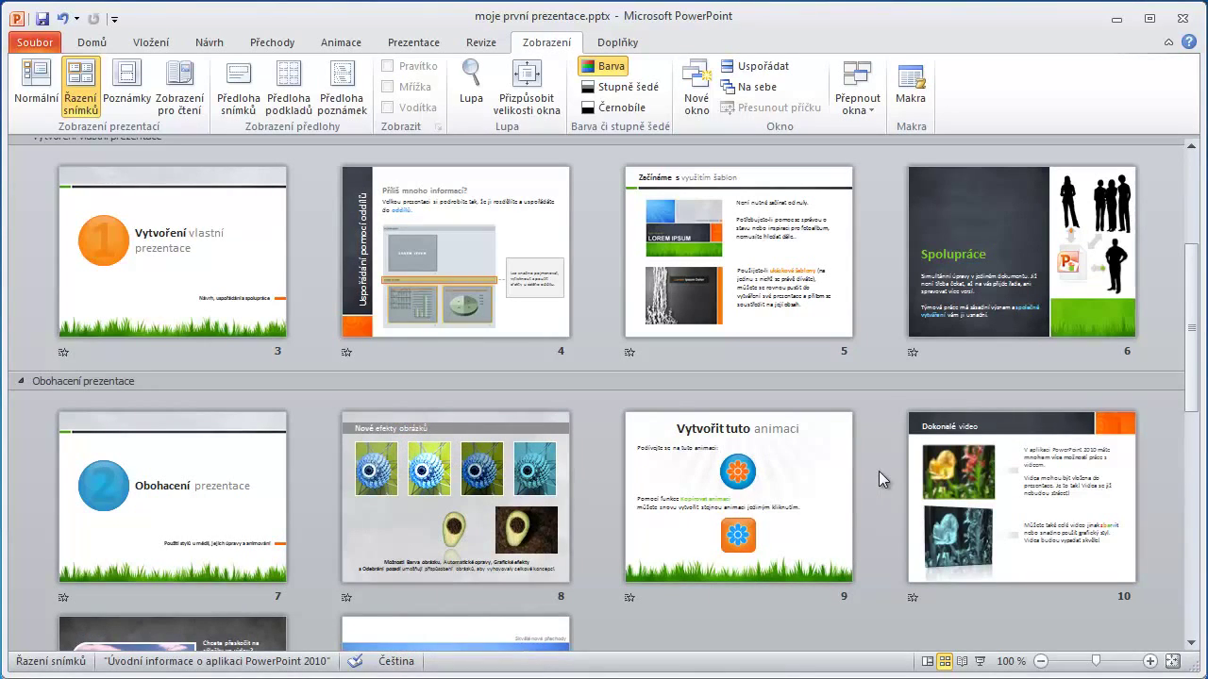
pyautogui.rightClick(882, 472)
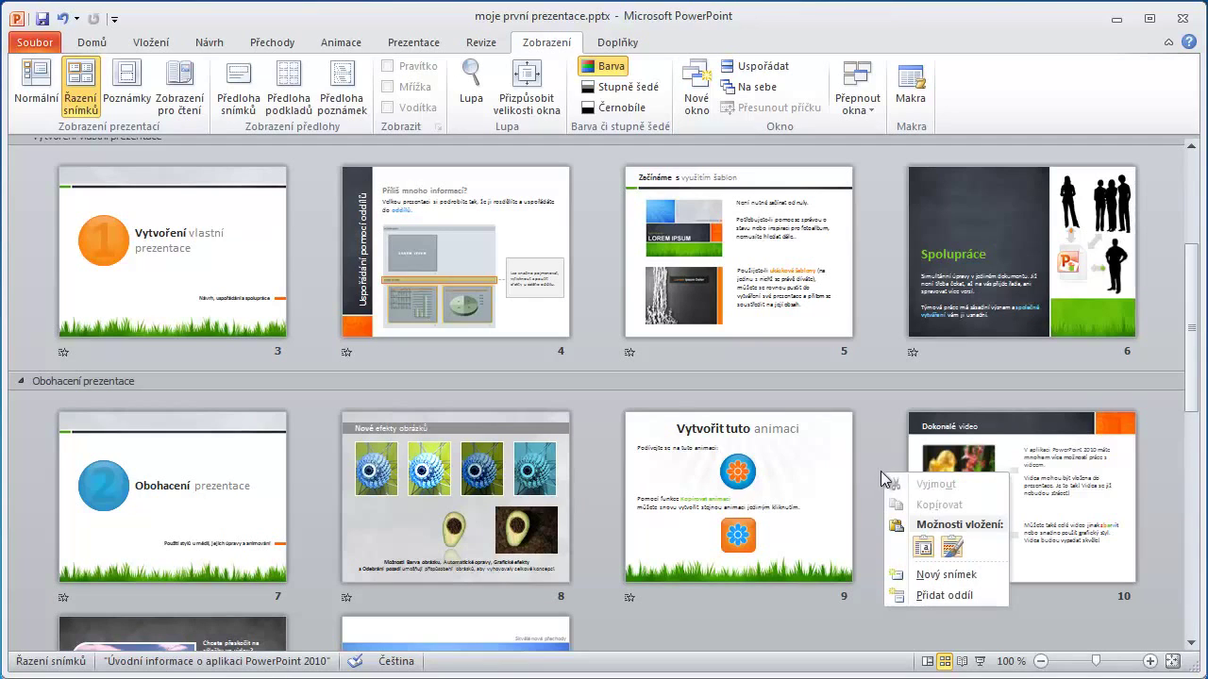
pyautogui.click(926, 538)
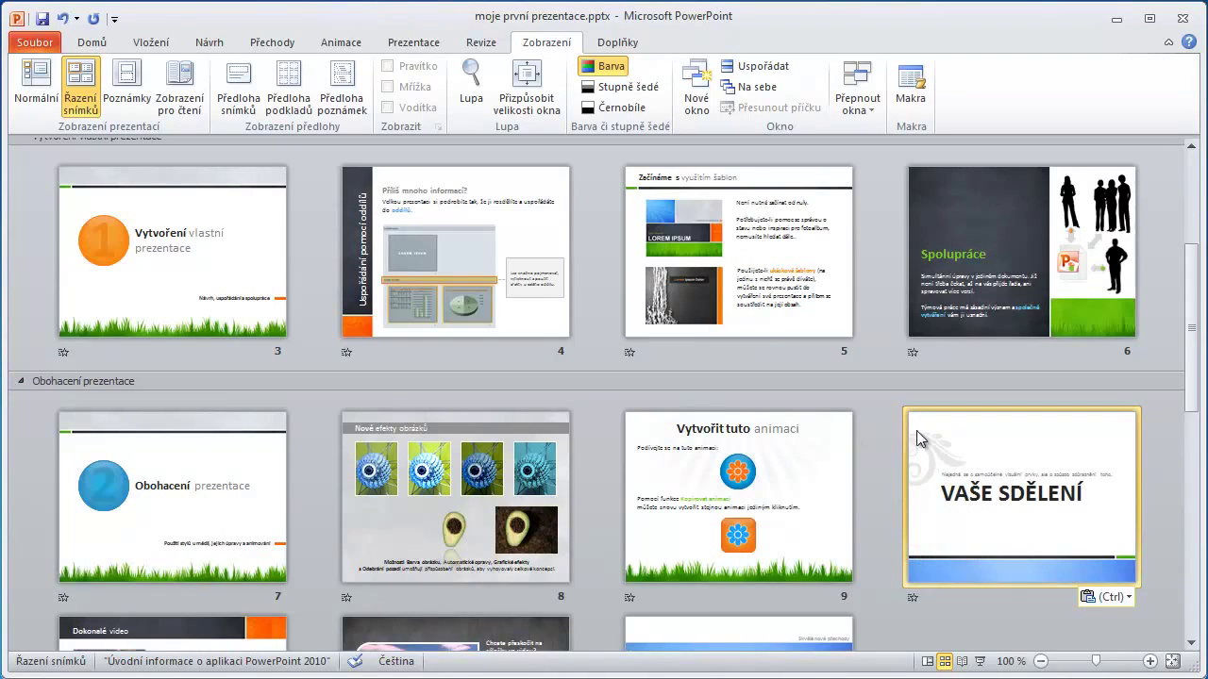
pyautogui.rightClick(894, 460)
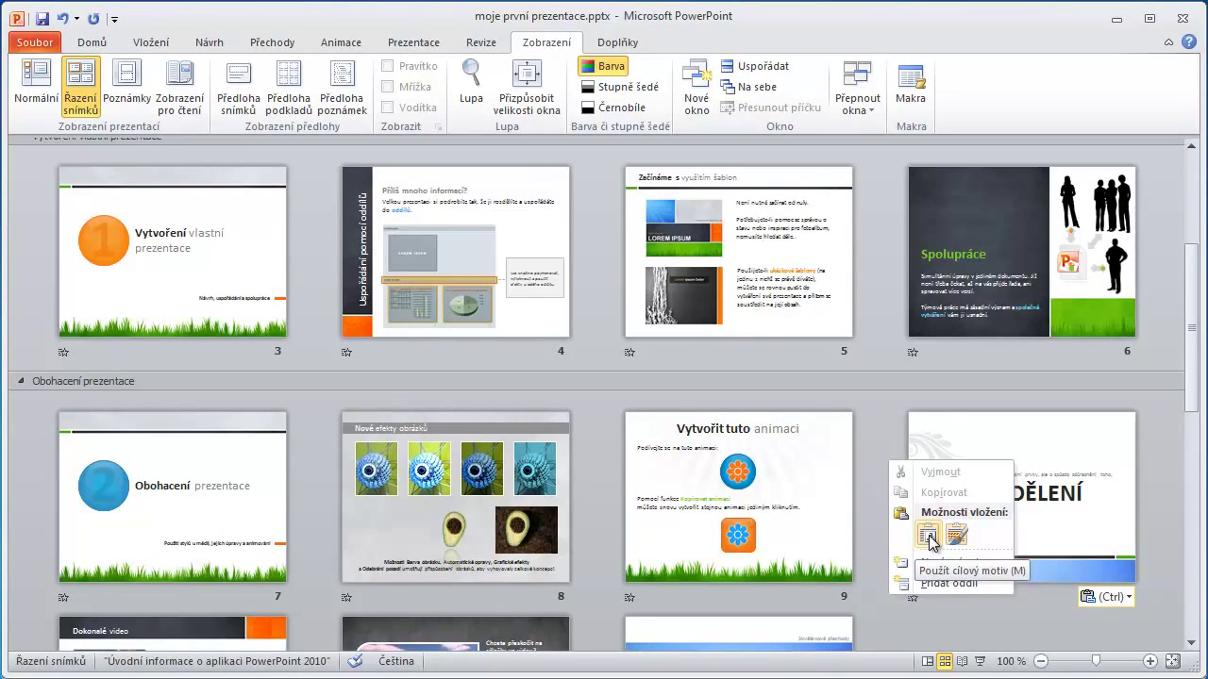
pyautogui.click(881, 427)
pyautogui.click(79, 46)
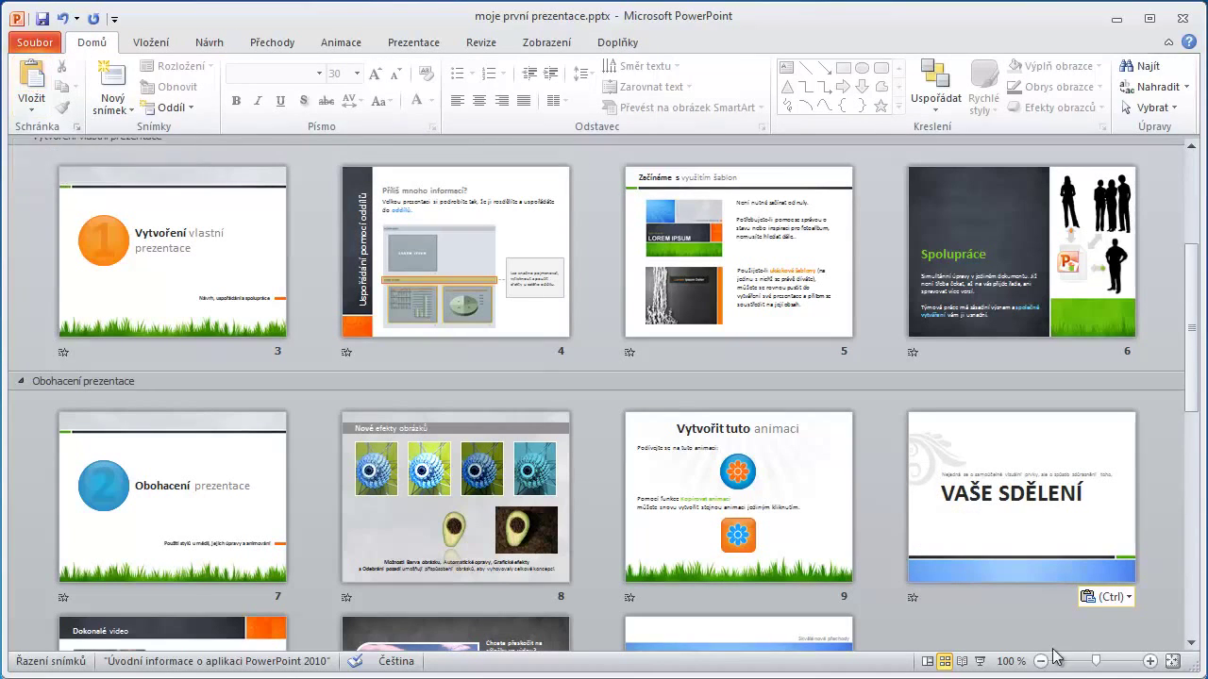
# Step: Remove Nové efekty obrázků from slide 8 and paste it between slides 5 and 6
pyautogui.click(881, 463)
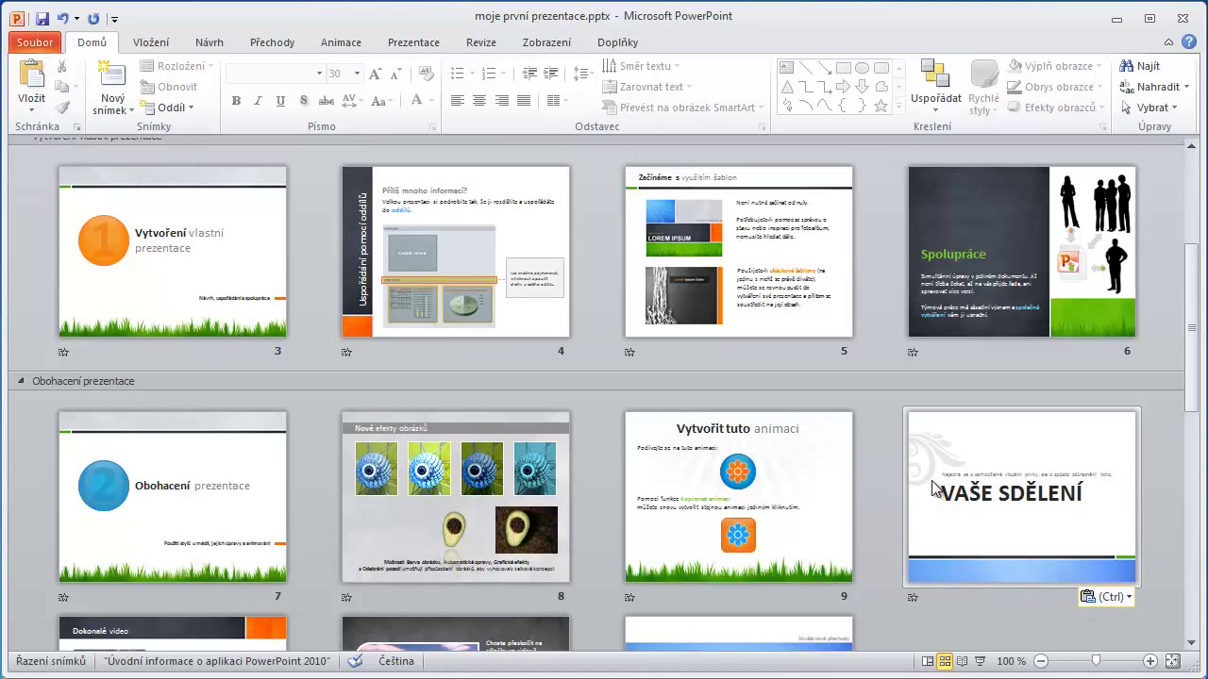
pyautogui.click(396, 421)
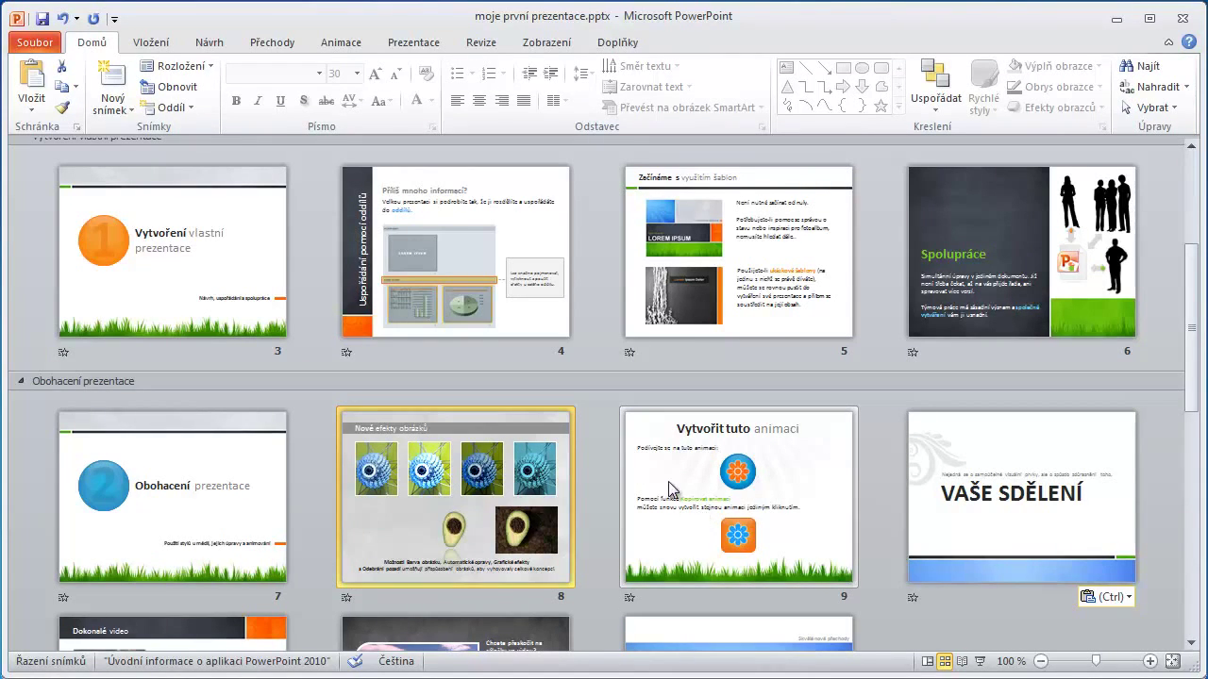
pyautogui.press('Delete')
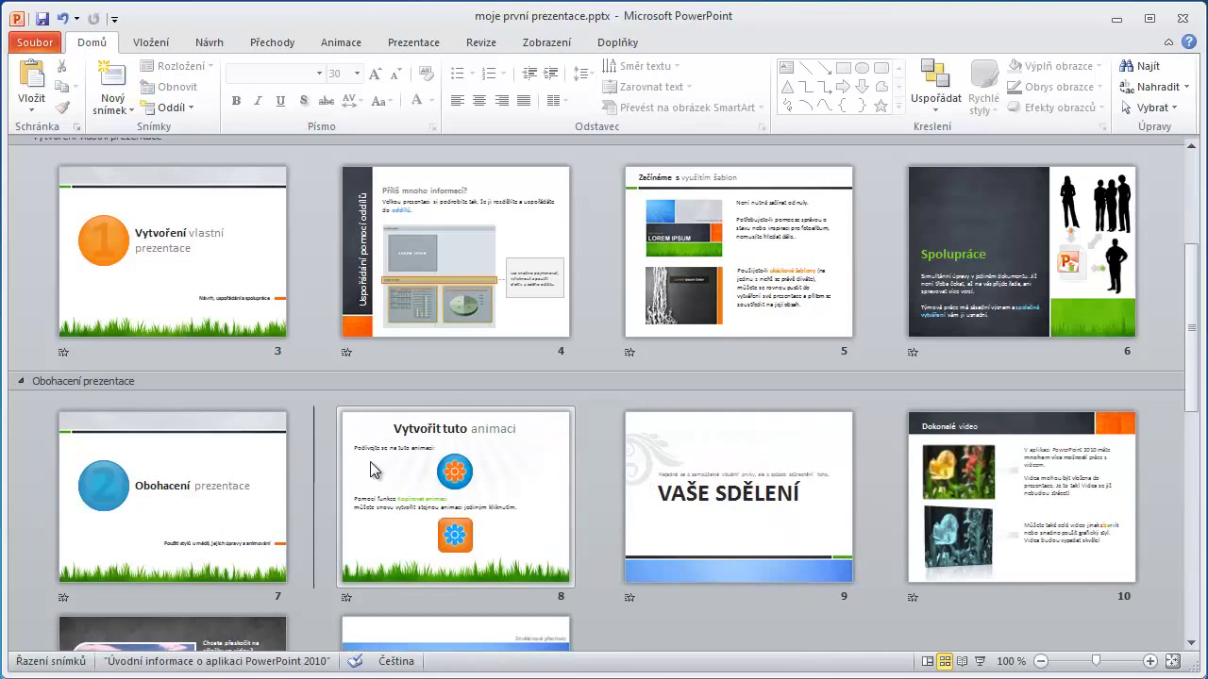
pyautogui.click(874, 229)
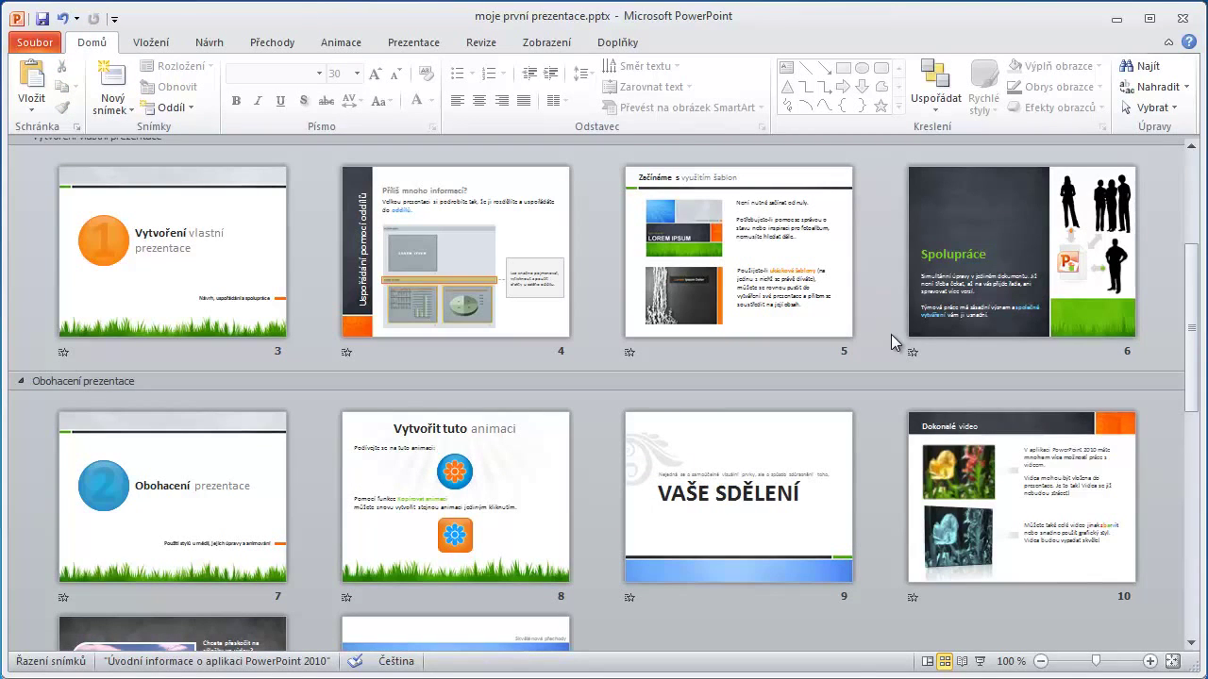
pyautogui.hotkey('ctrl', 'v')
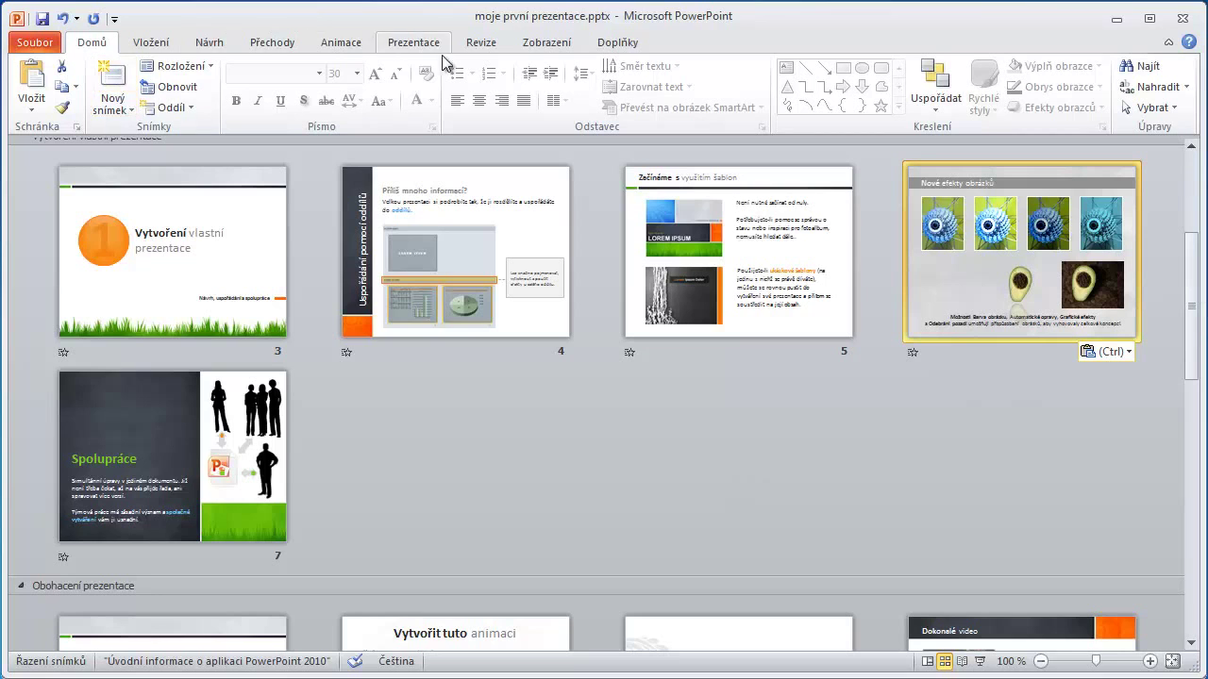
pyautogui.click(535, 54)
# Step: Return to Normální view, then delete a cog picture and undo the deletion
pyautogui.click(36, 80)
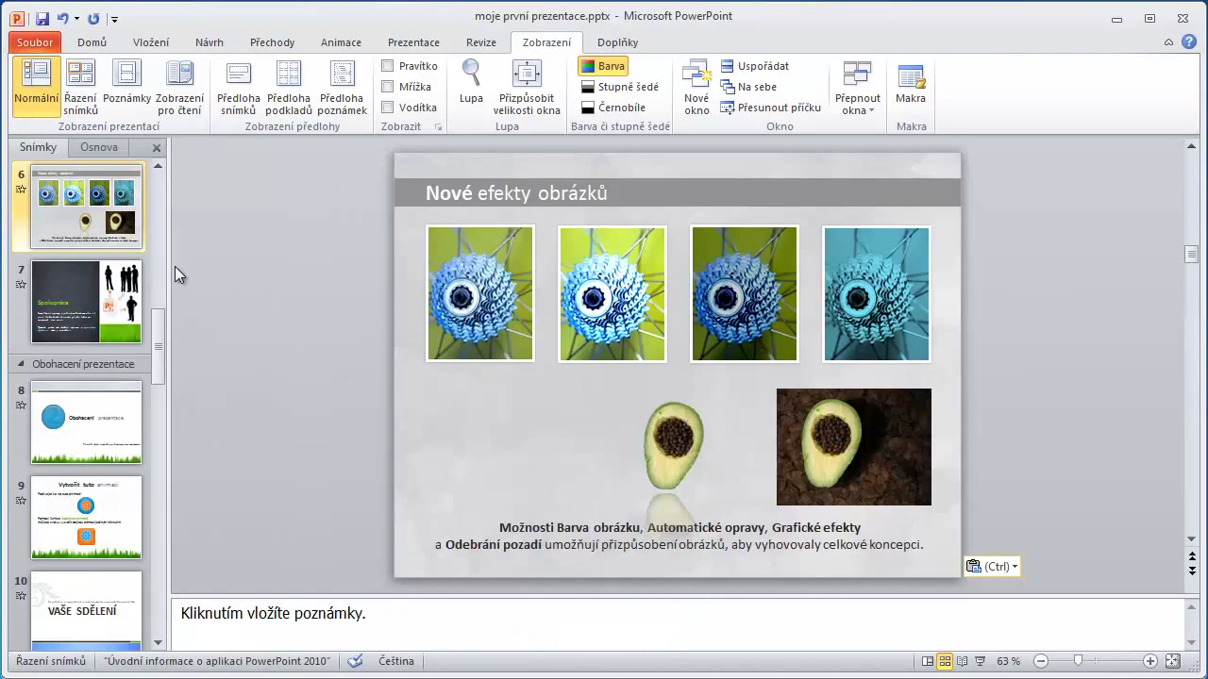
pyautogui.click(442, 269)
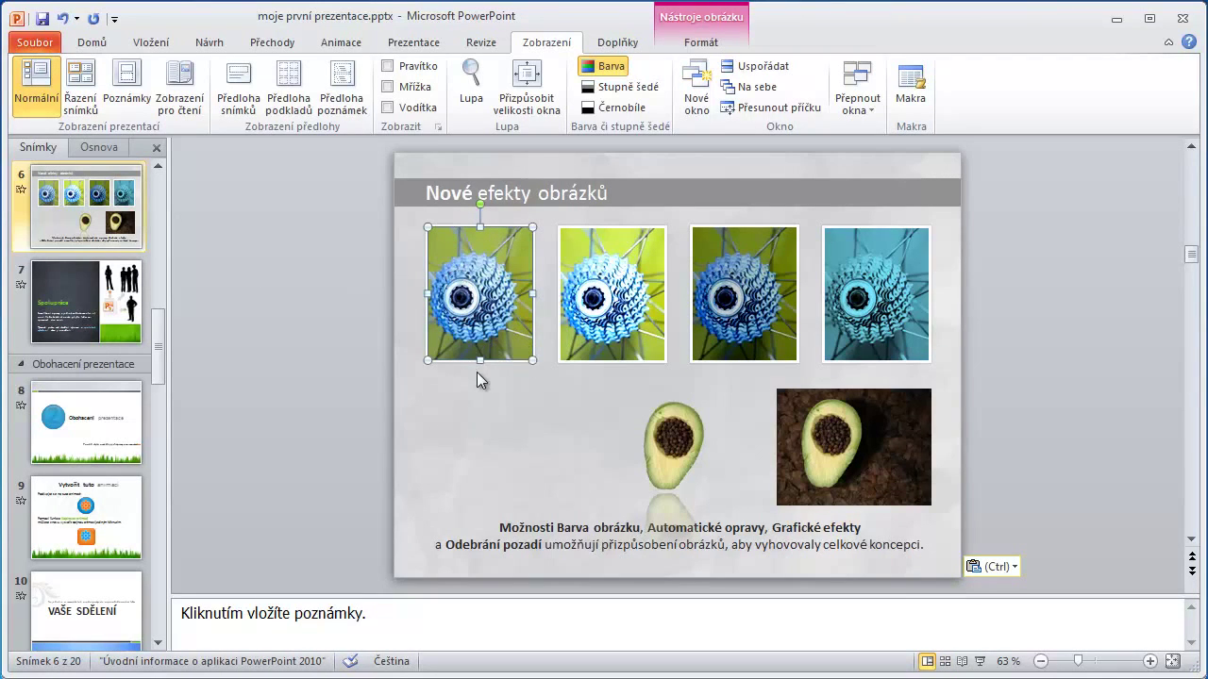
pyautogui.press('Delete')
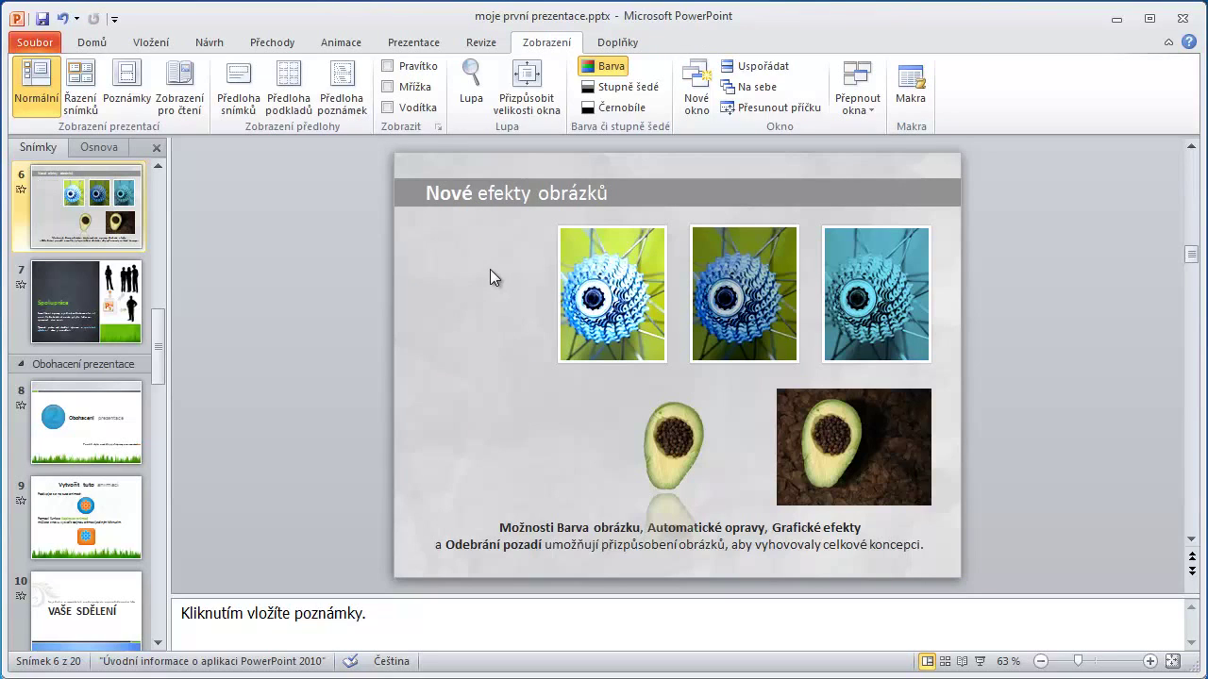
pyautogui.click(64, 20)
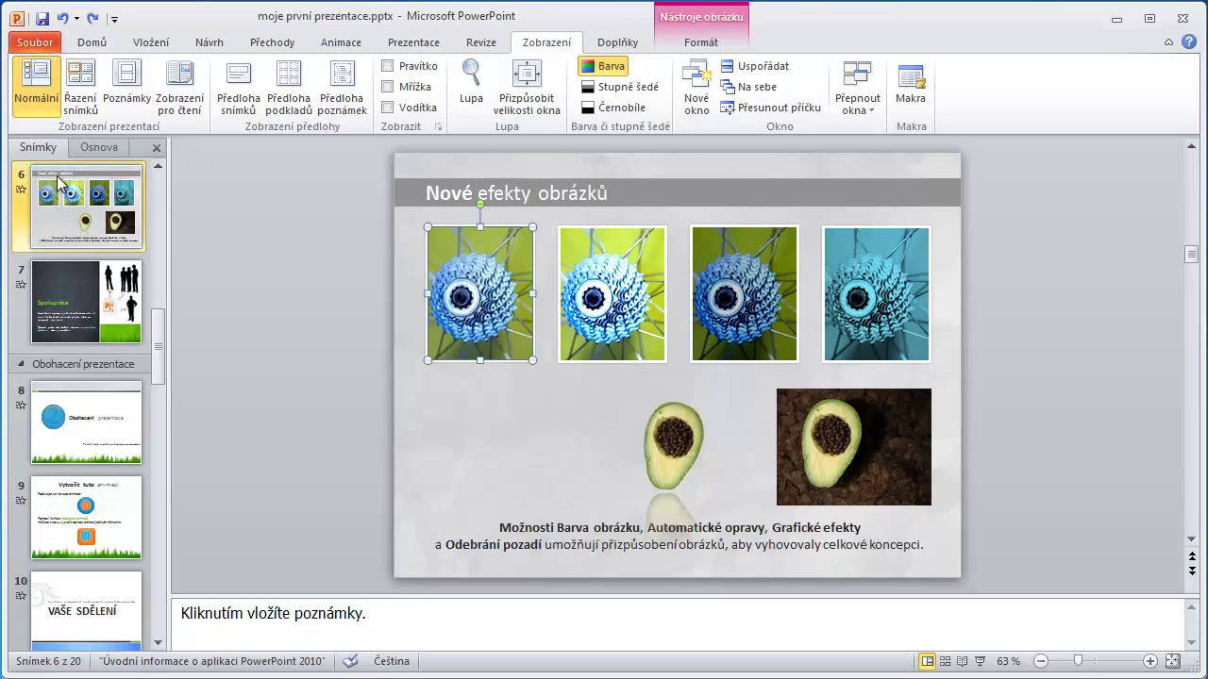
# Step: Delete the Nové efekty obrázků slide, leaving Spolupráce as slide 6 of 19
pyautogui.click(59, 182)
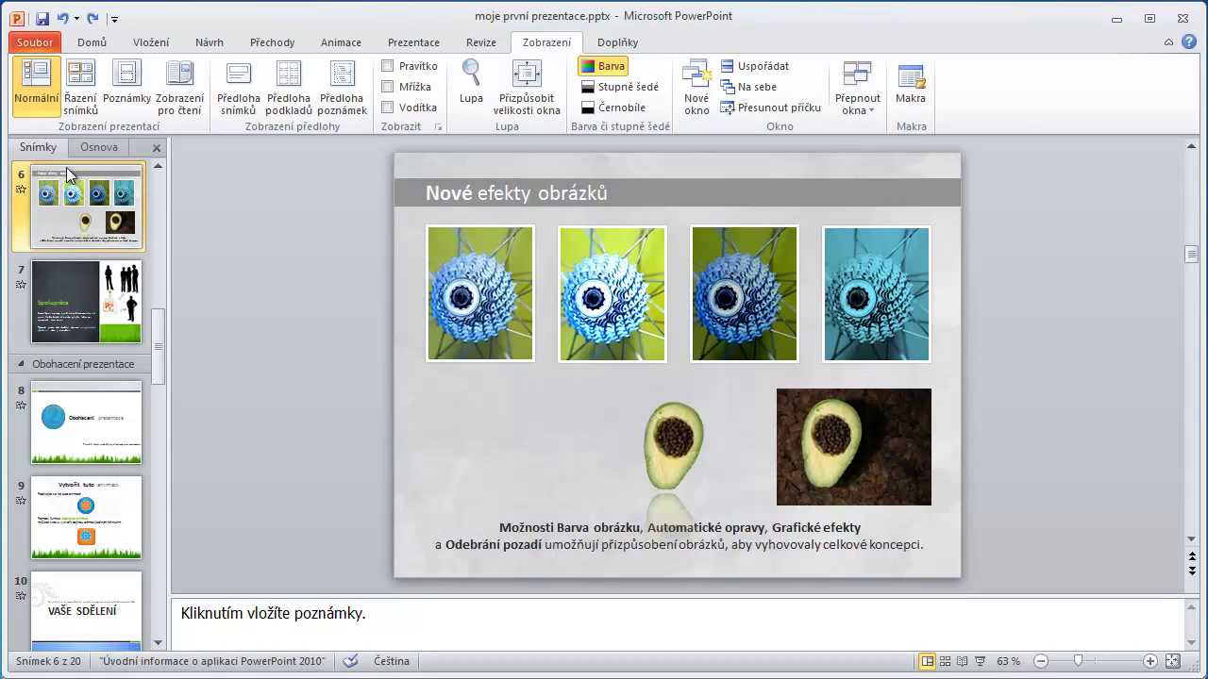
pyautogui.press('Delete')
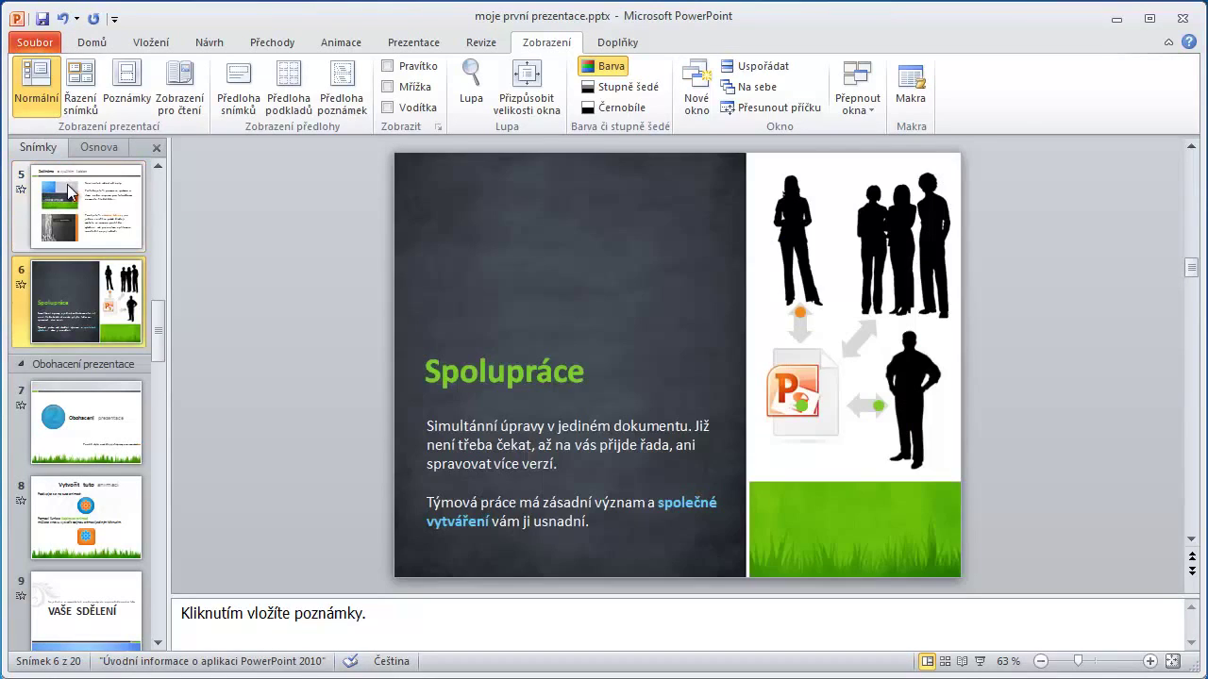
pyautogui.click(62, 567)
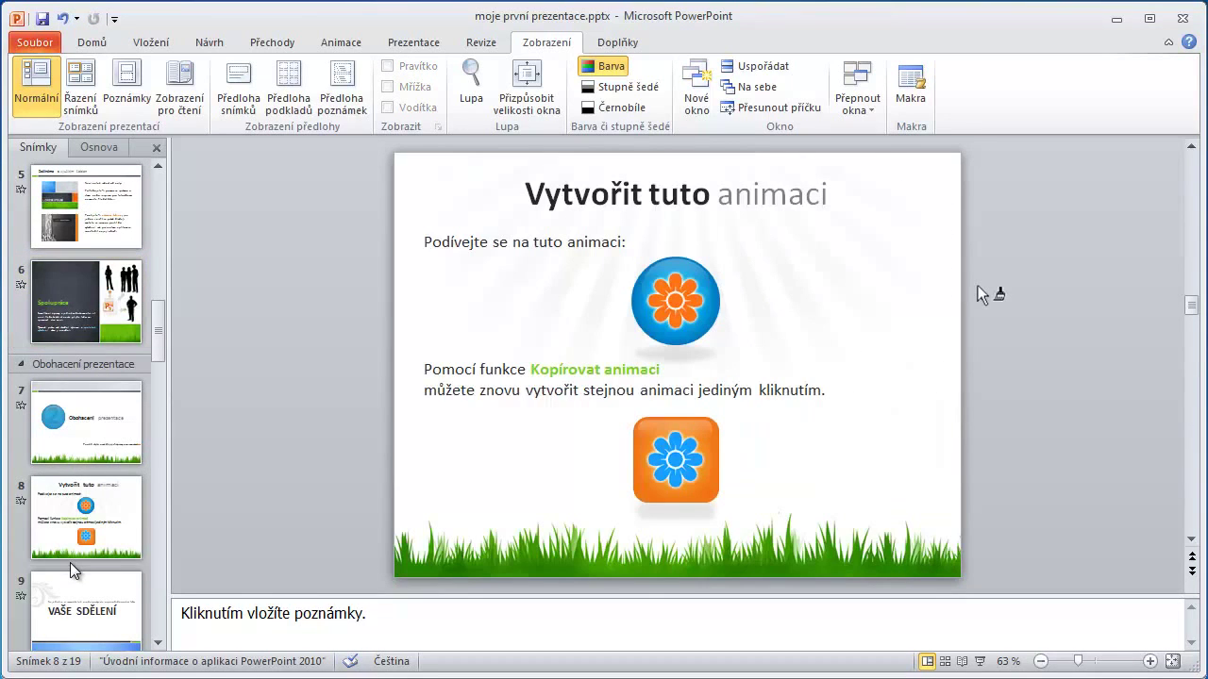
# Step: Paste the picture-effects slide back as slide 9, then select Spolupráce in Slide Sorter
pyautogui.hotkey('ctrl', 'v')
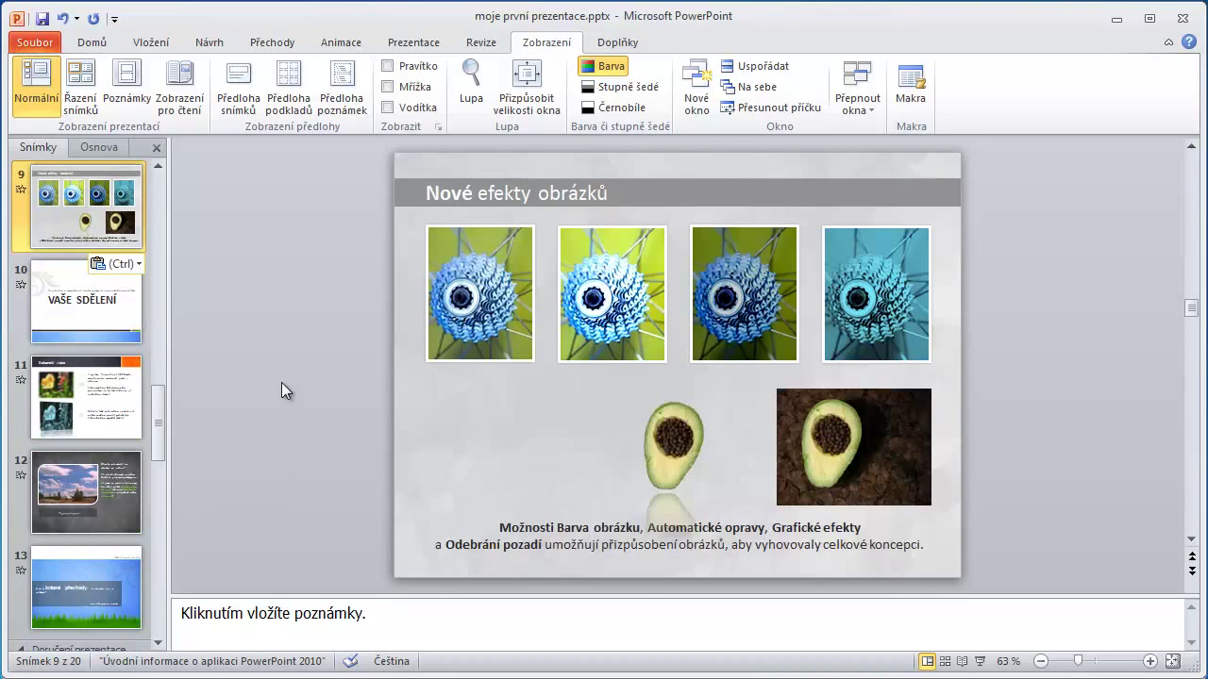
pyautogui.click(88, 87)
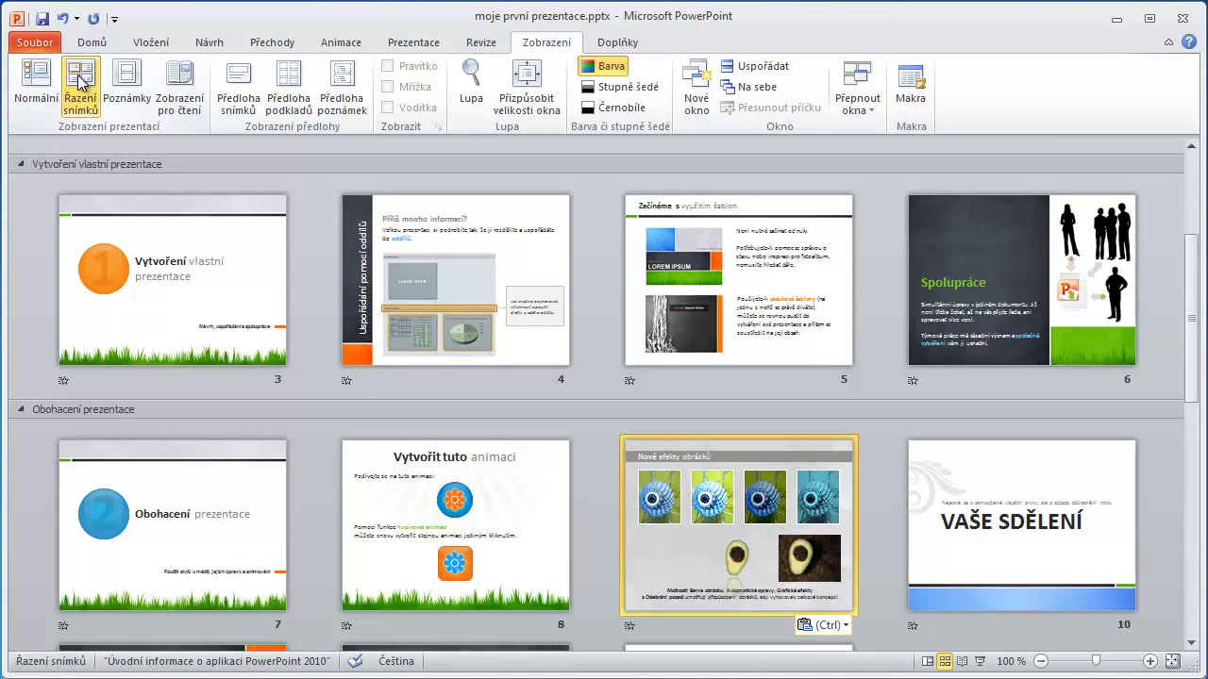
pyautogui.moveTo(1190, 319); pyautogui.dragTo(1191, 229)
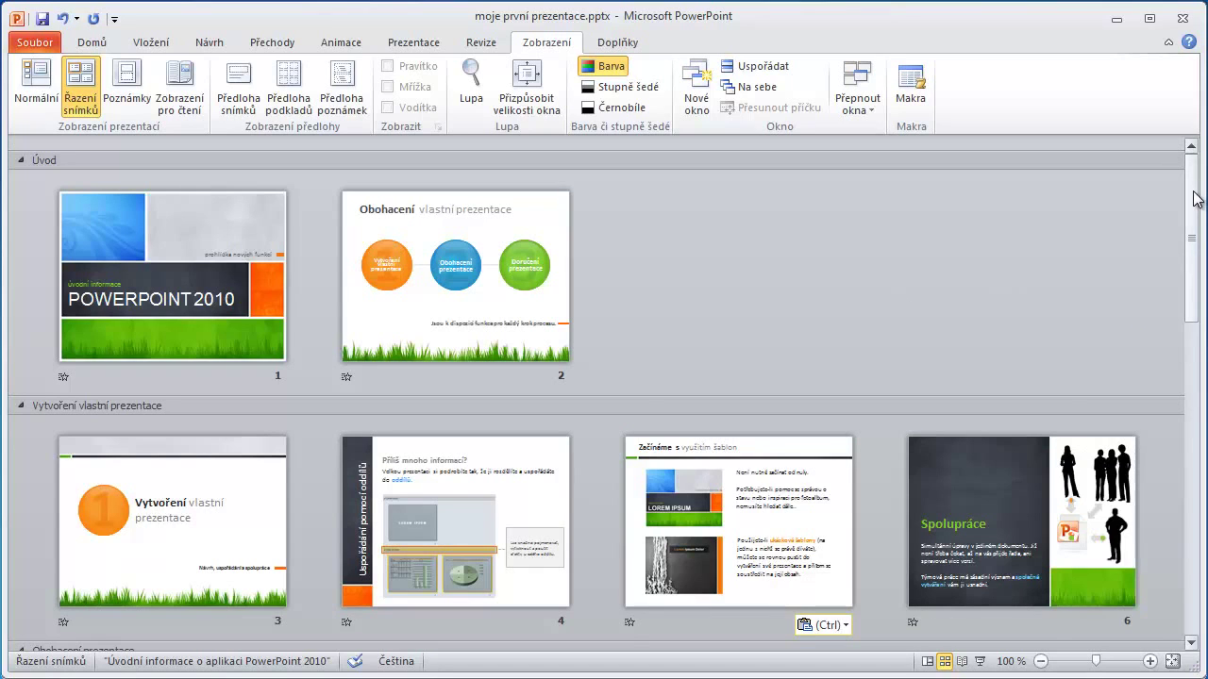
pyautogui.moveTo(1195, 200); pyautogui.dragTo(1195, 222)
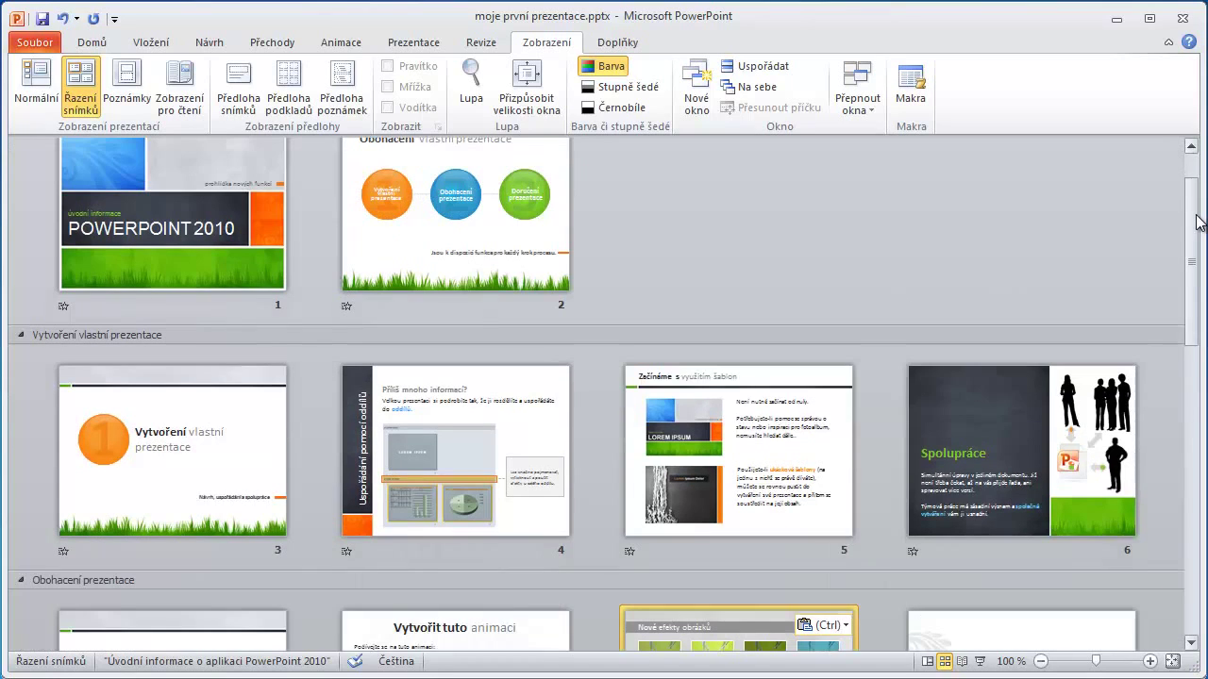
pyautogui.click(953, 396)
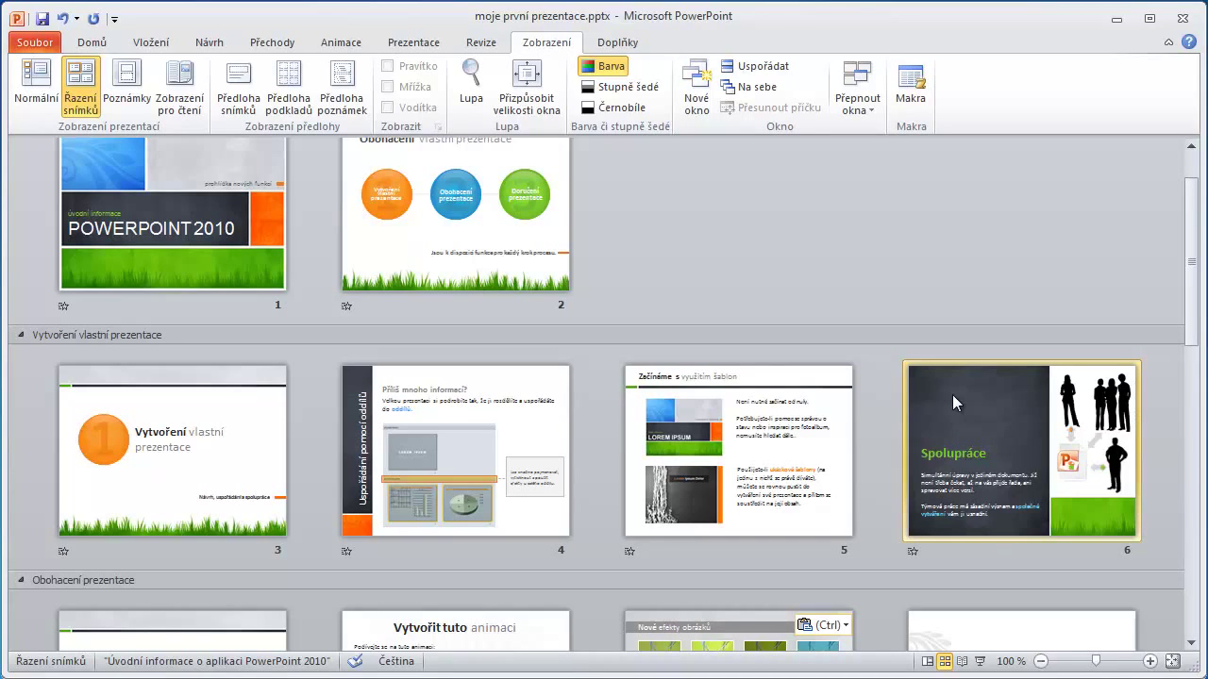
# Step: Hide slide 6, Spolupráce, from the slideshow and preview its animation
pyautogui.rightClick(955, 403)
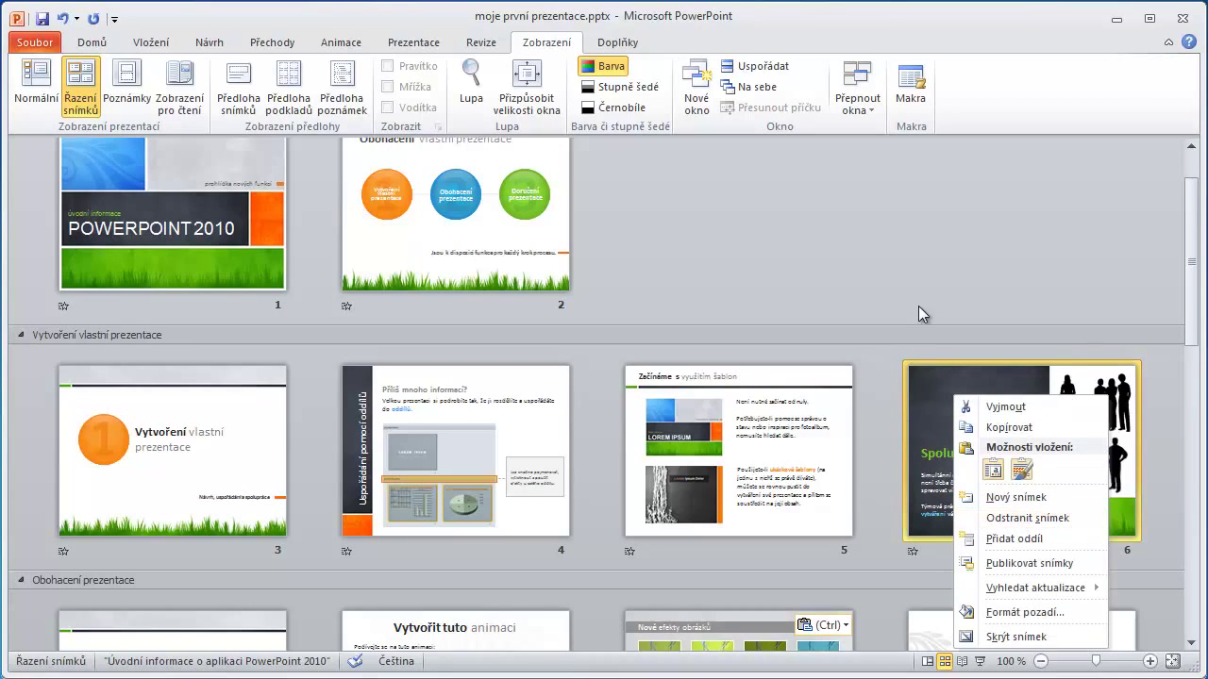
pyautogui.press('Escape')
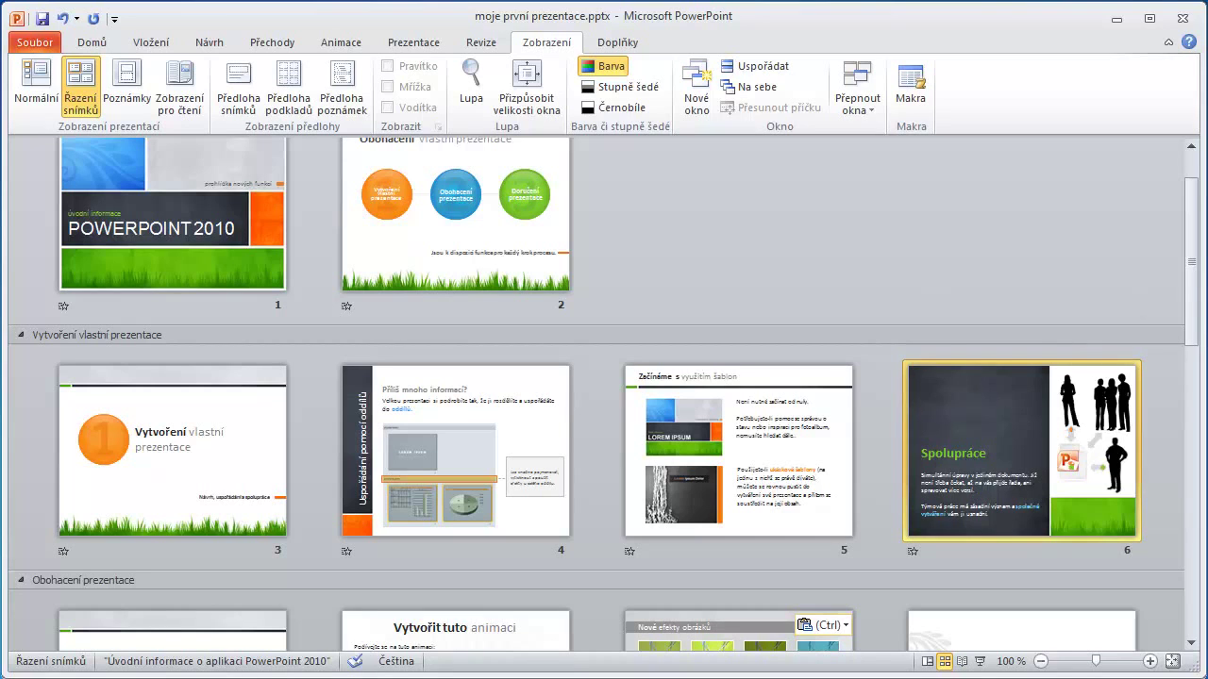
pyautogui.scroll(-1, 1194, 243)
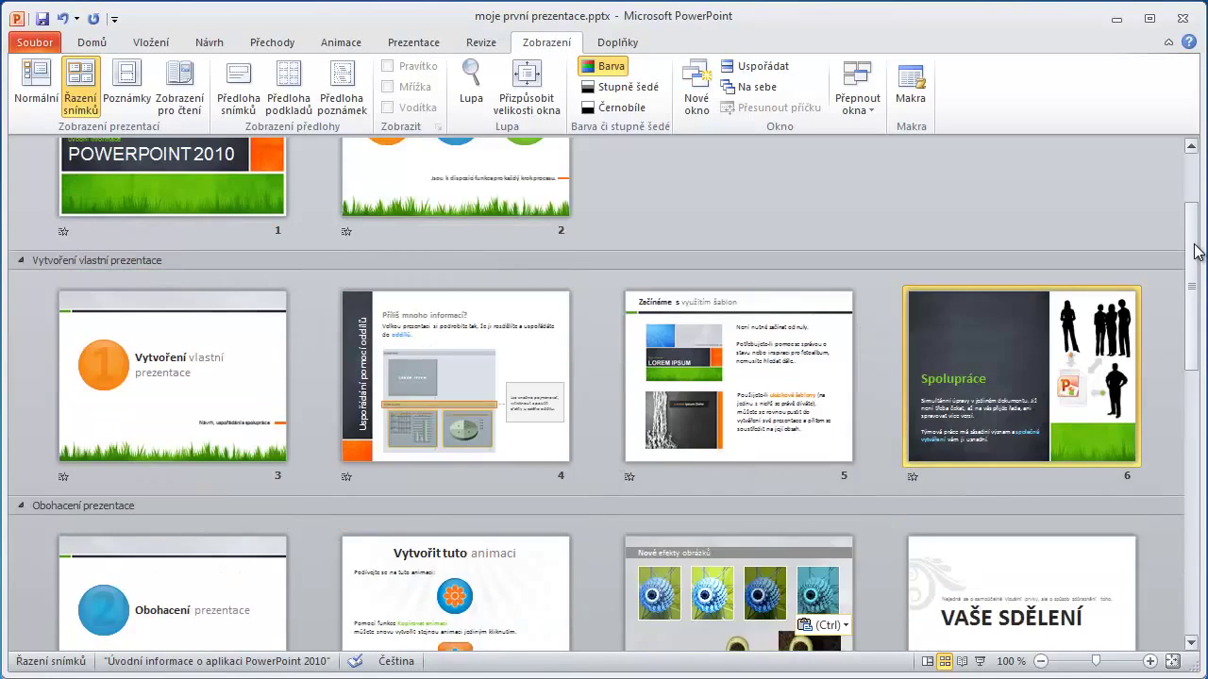
pyautogui.rightClick(957, 303)
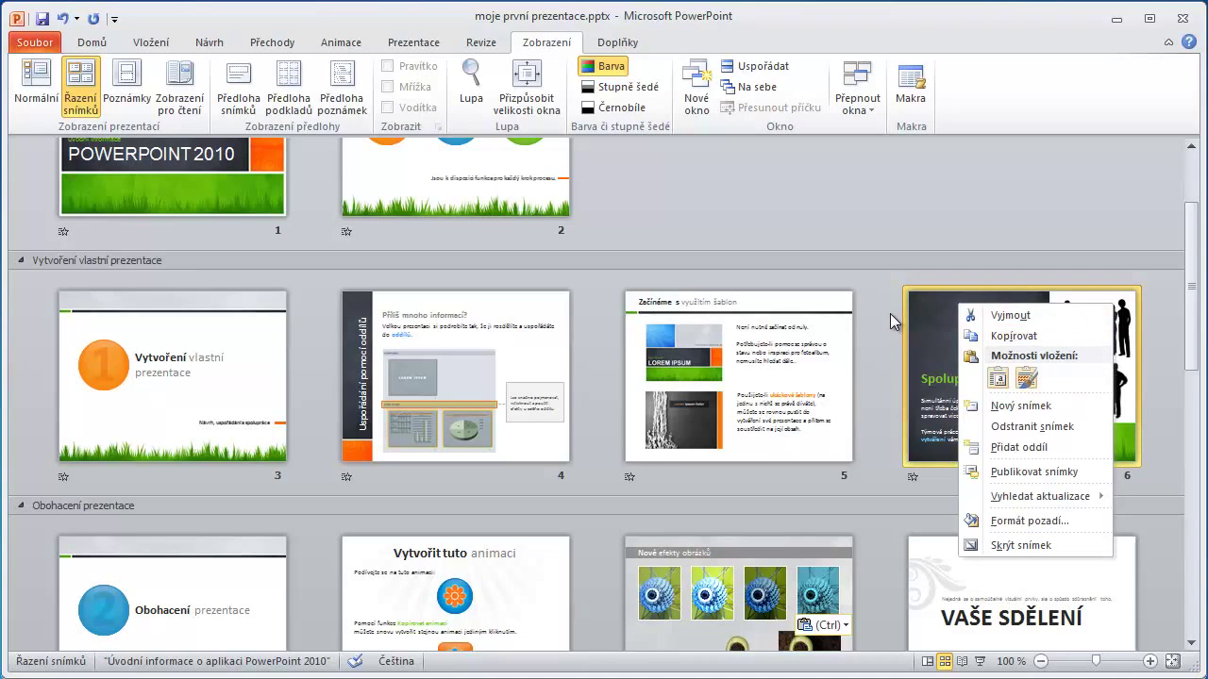
pyautogui.click(1026, 546)
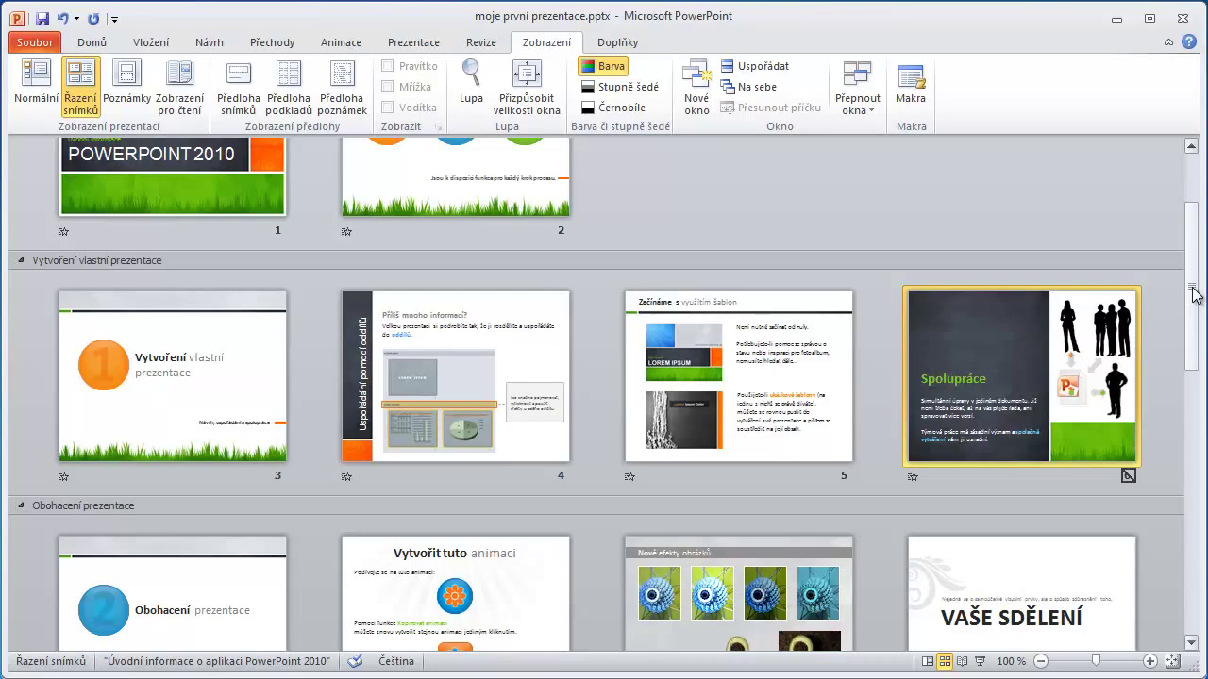
pyautogui.click(1129, 476)
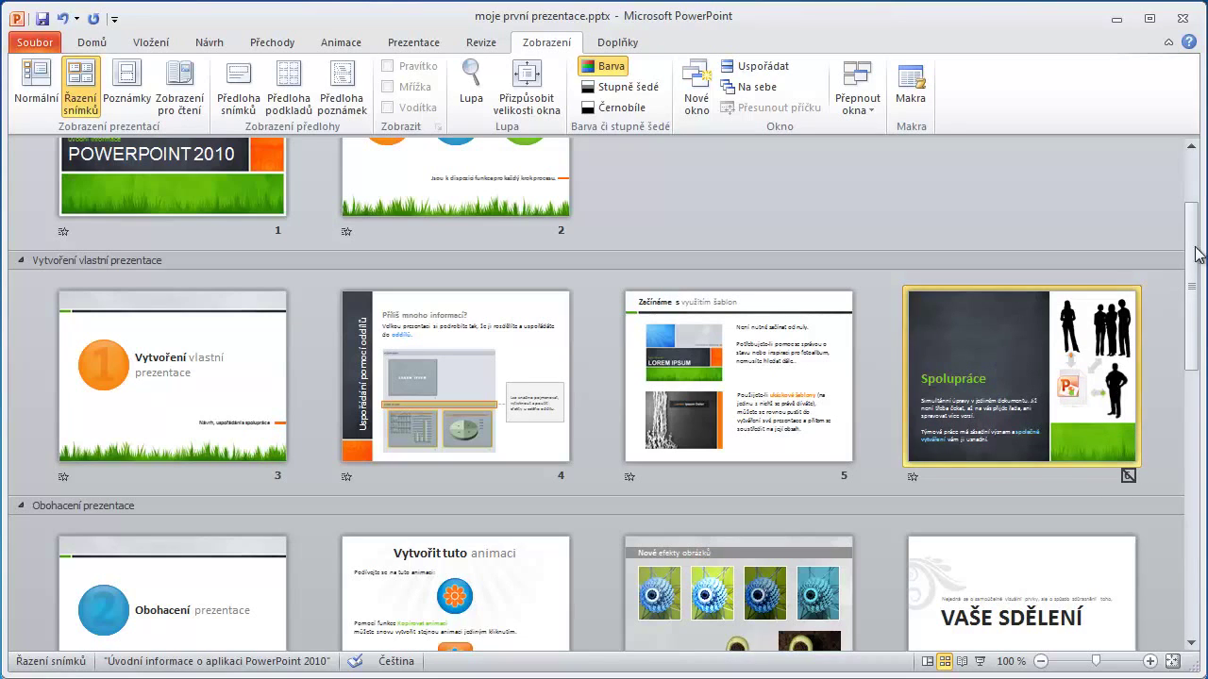
pyautogui.moveTo(1197, 255)
pyautogui.mouseDown()
pyautogui.moveTo(1200, 288)
pyautogui.moveTo(1193, 232)
pyautogui.mouseUp()
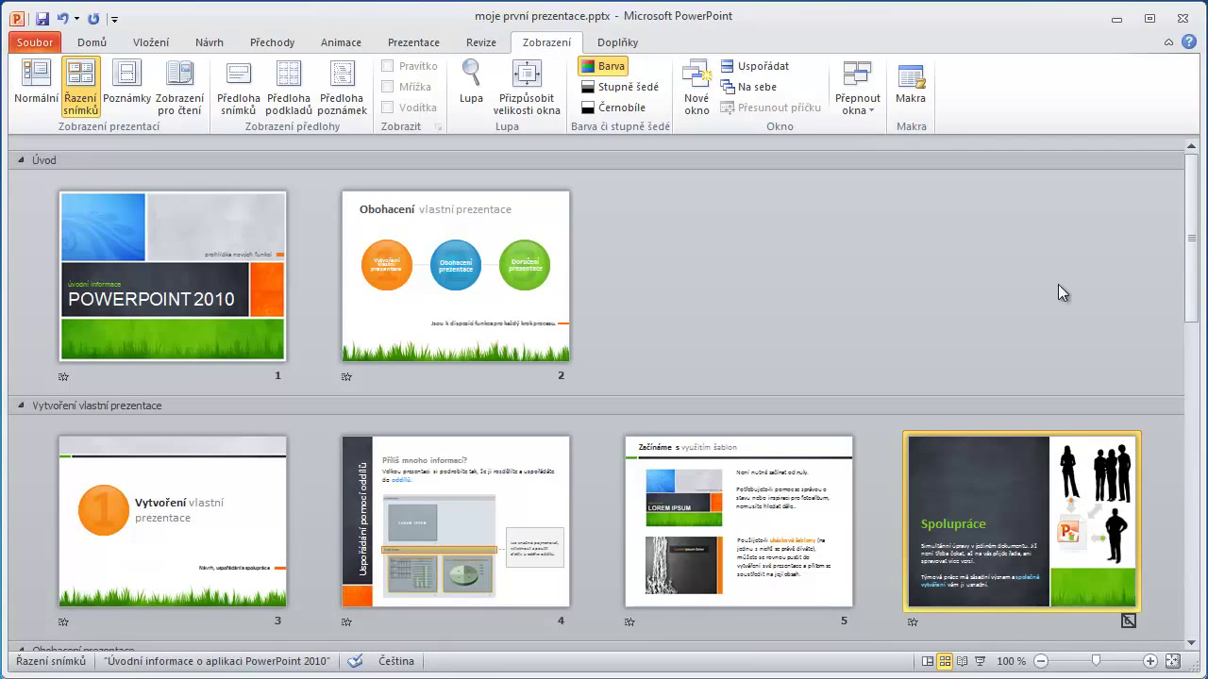
# Step: Write the note 'Zatím tvořím – skrytý snímek' on the Spolupráce slide's notes page
pyautogui.click(117, 93)
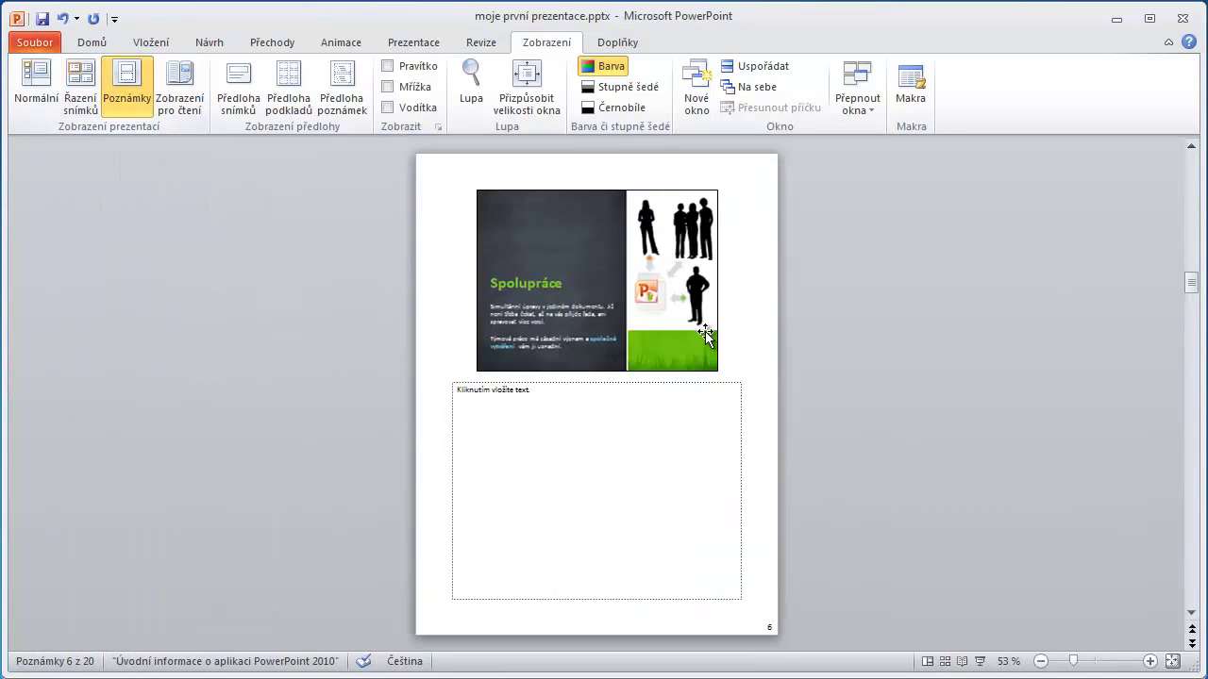
pyautogui.click(547, 397)
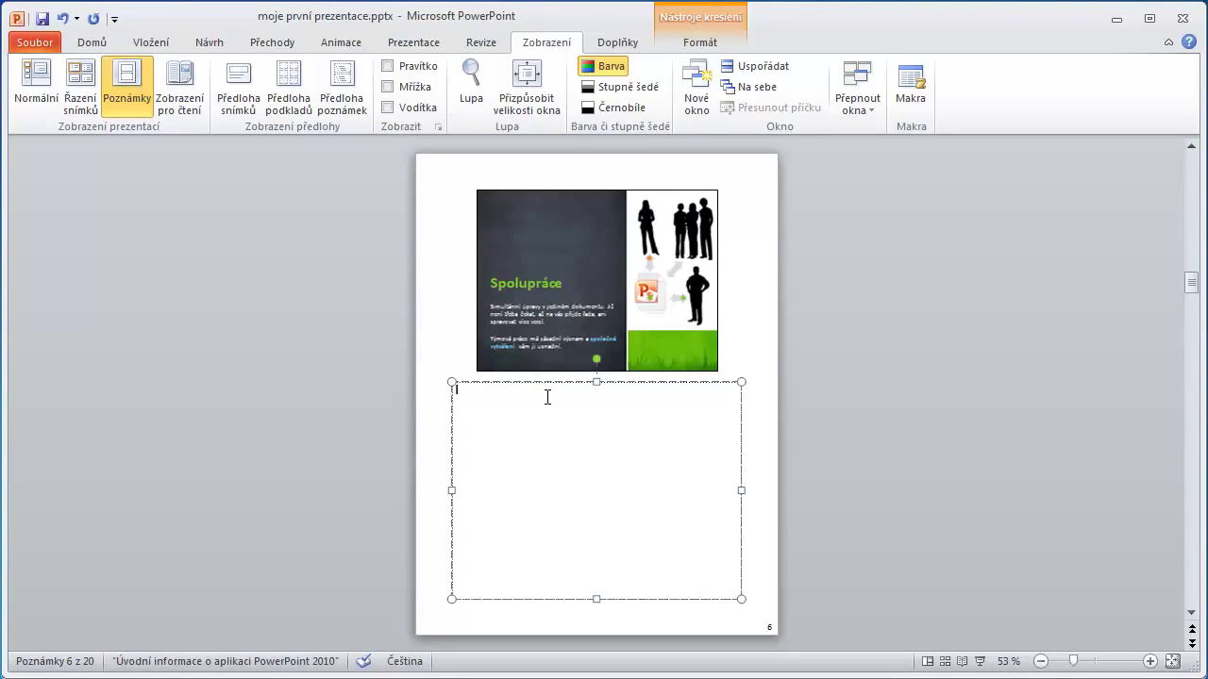
pyautogui.write('za')
pyautogui.write('tím tvoř')
pyautogui.write('ím – skr')
pyautogui.write('yt')
pyautogui.write('ý snímek')
# Step: Go back to Normal view, select slide 5 'Začínáme s využitím šablon', and show the Prezentace commands
pyautogui.click(34, 87)
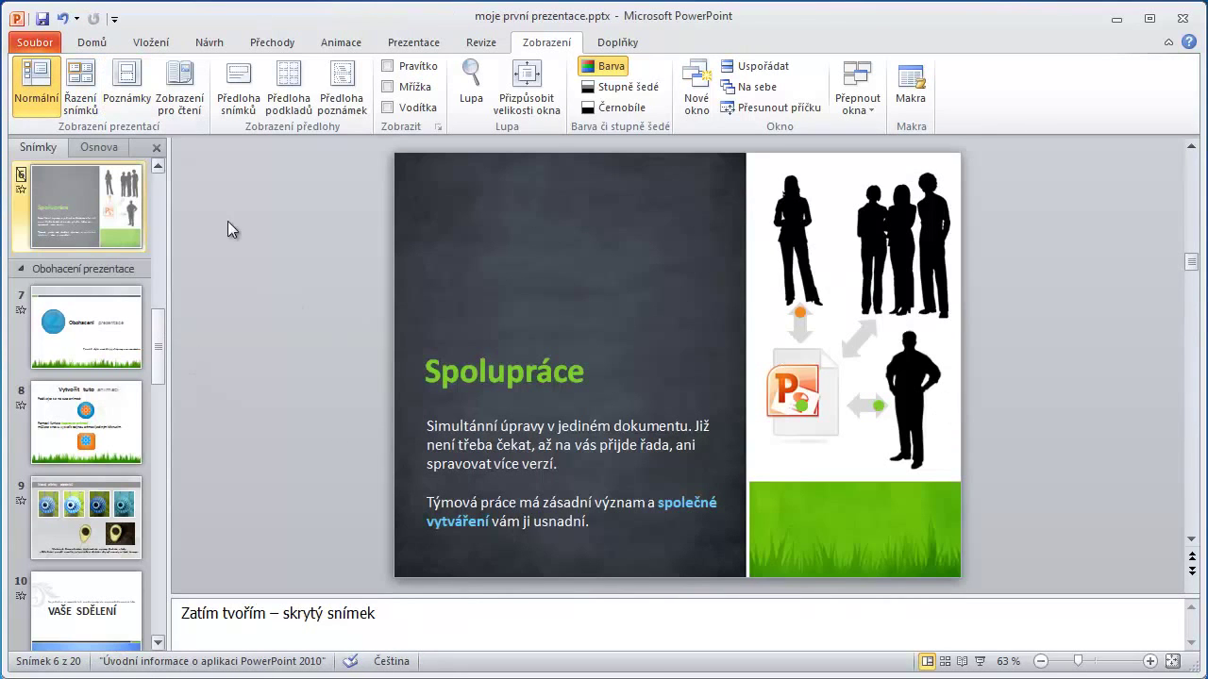
pyautogui.moveTo(161, 327); pyautogui.dragTo(176, 196)
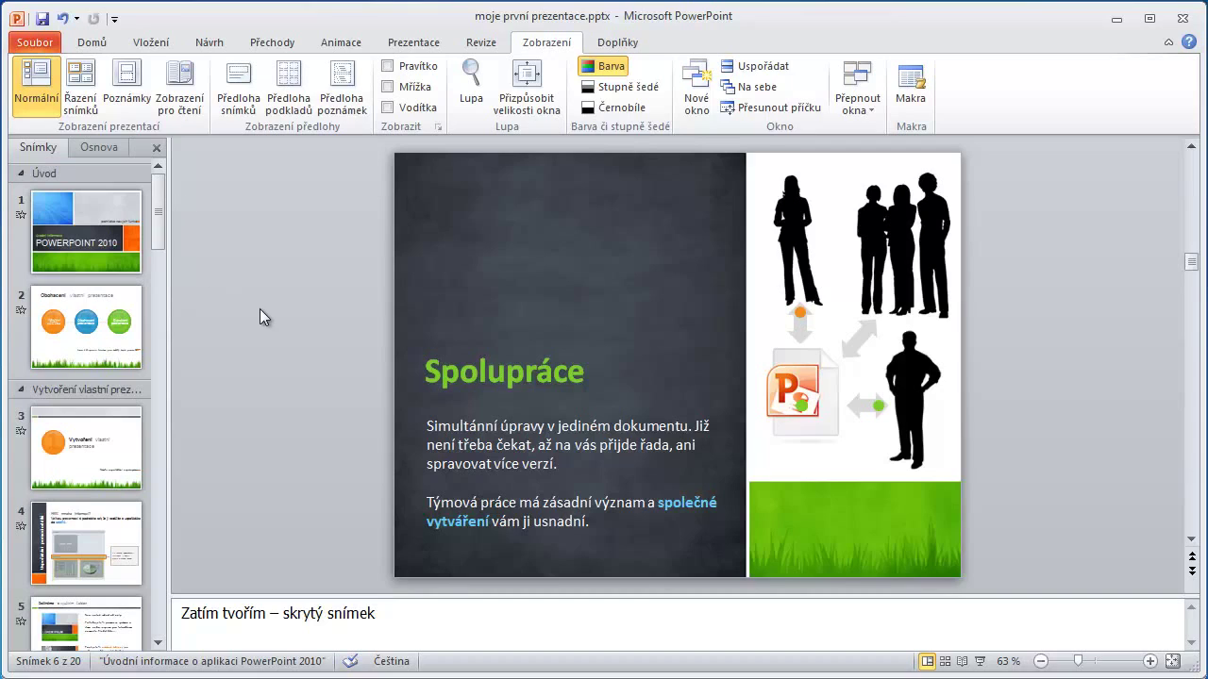
pyautogui.click(285, 232)
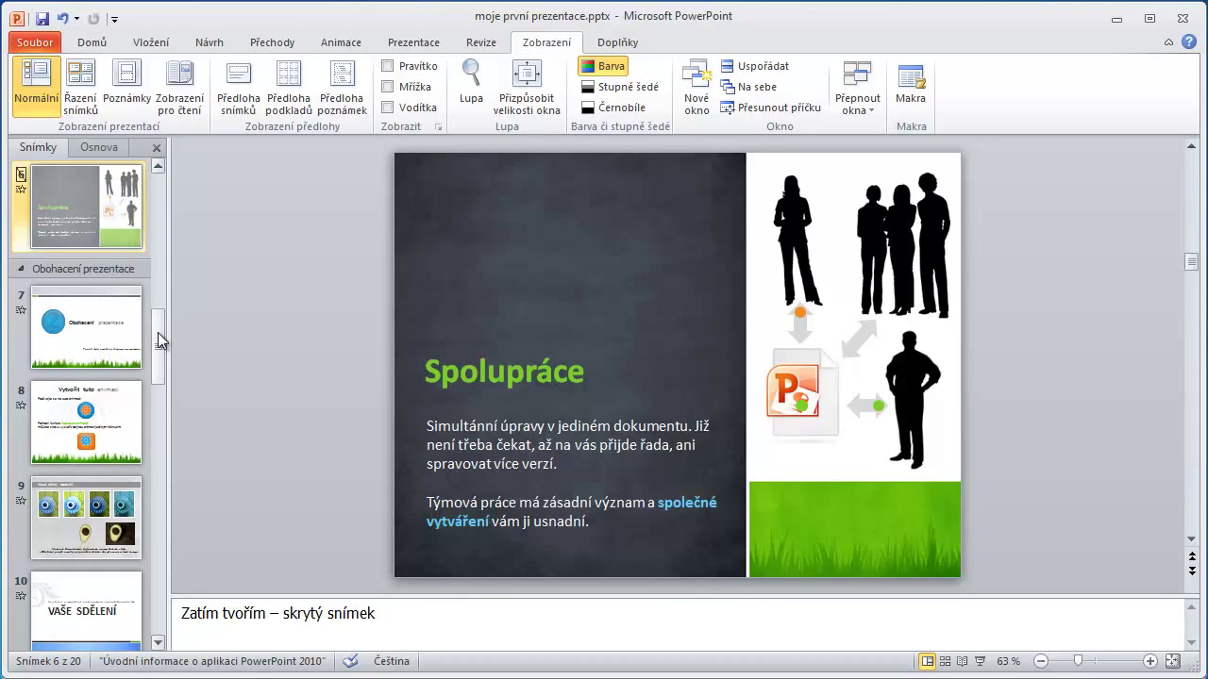
pyautogui.moveTo(157, 332); pyautogui.dragTo(167, 262)
pyautogui.click(76, 411)
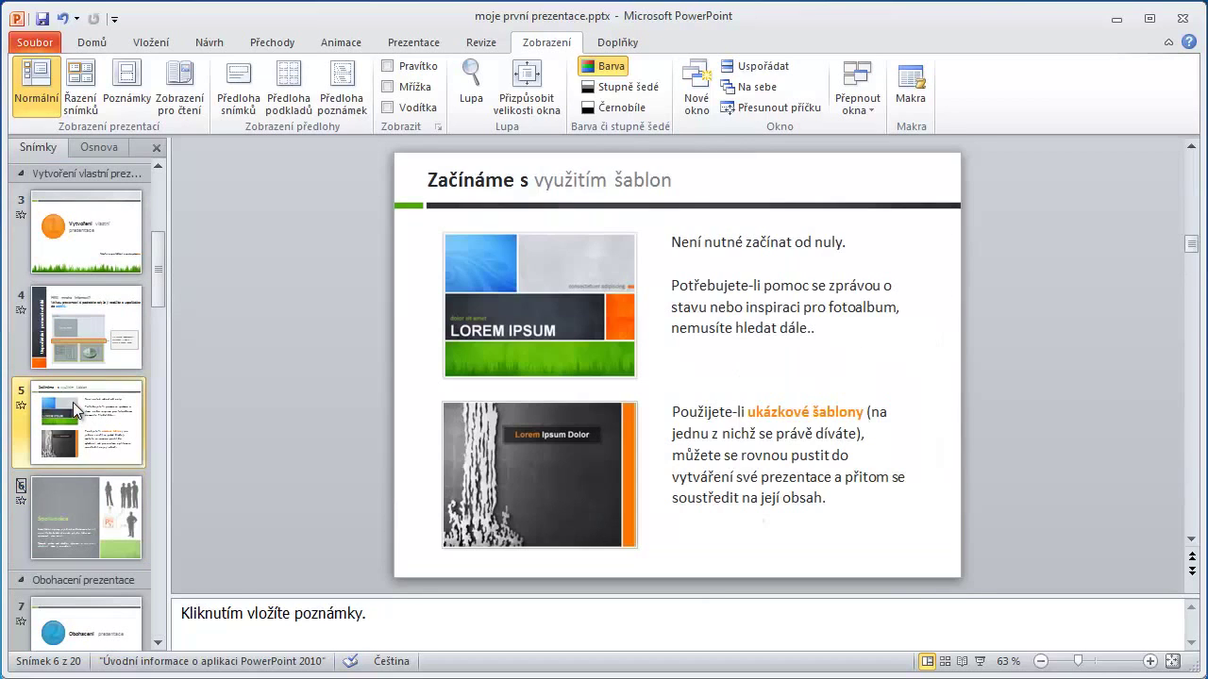
pyautogui.rightClick(120, 410)
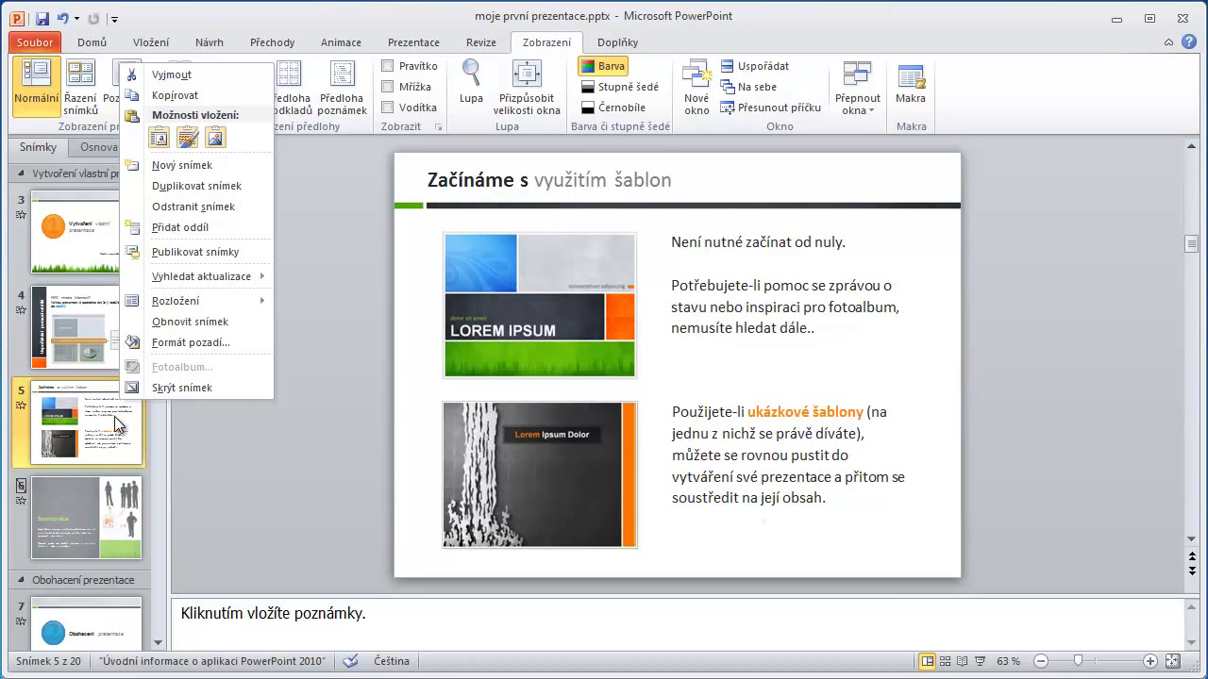
pyautogui.click(412, 45)
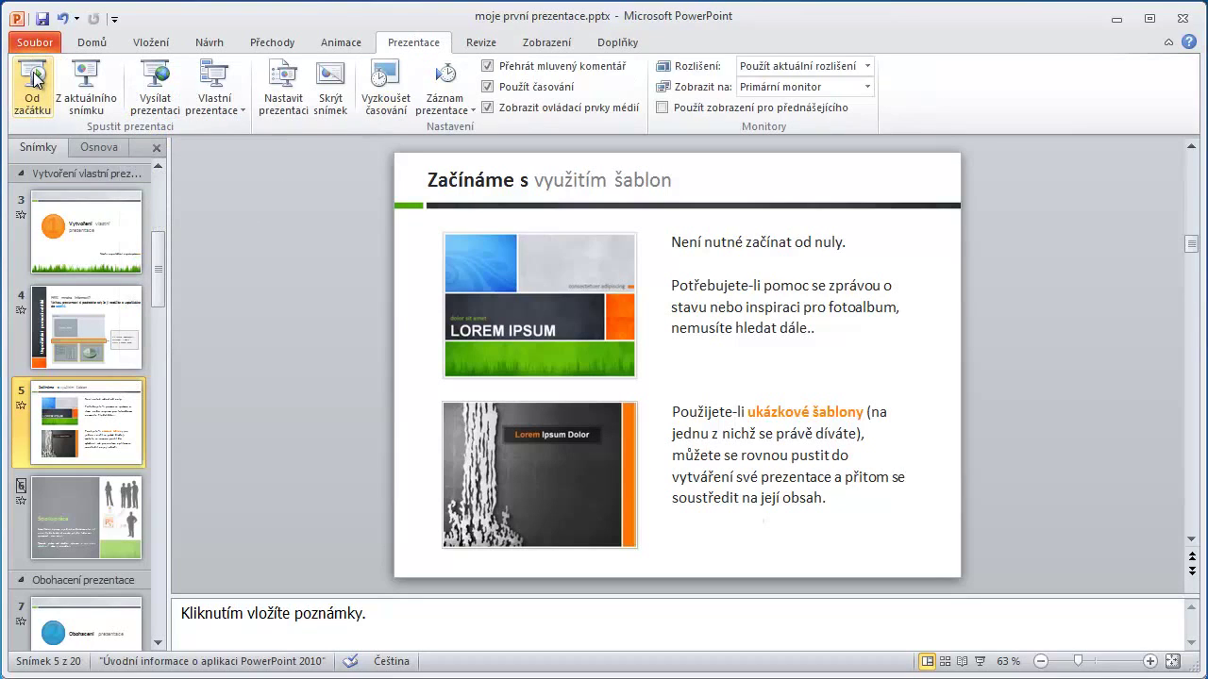
# Step: Play the slideshow from slide 5, advance once past the hidden slide, then end the show
pyautogui.click(98, 80)
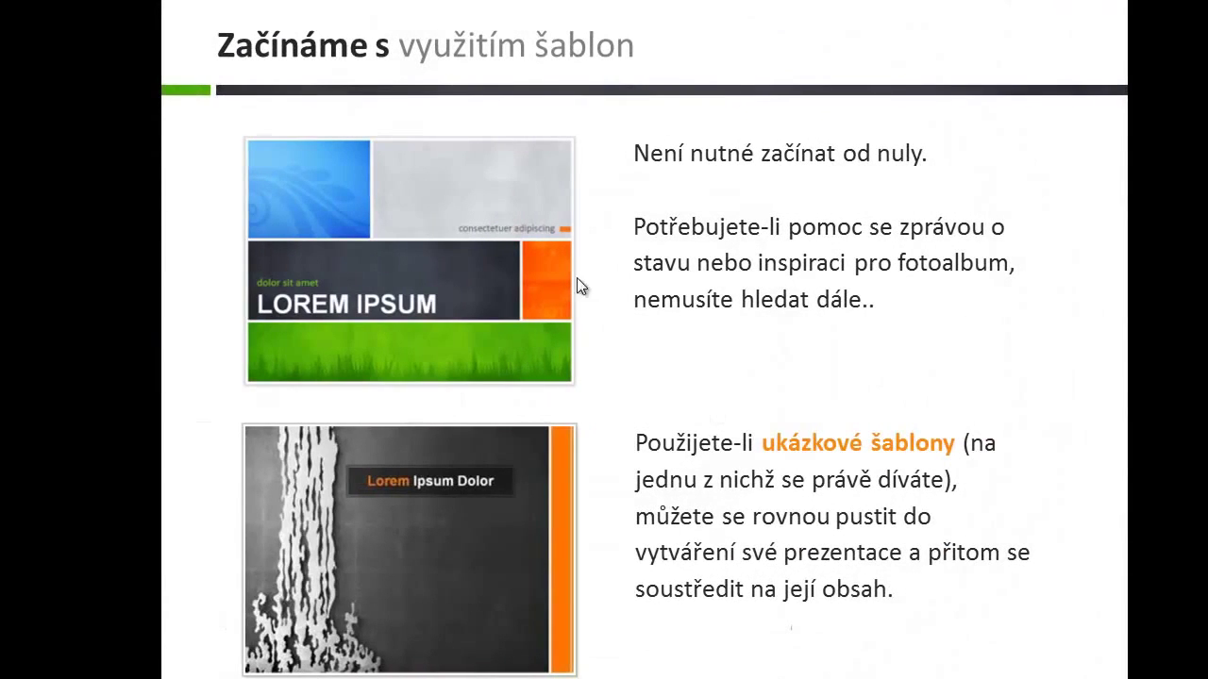
pyautogui.click(666, 318)
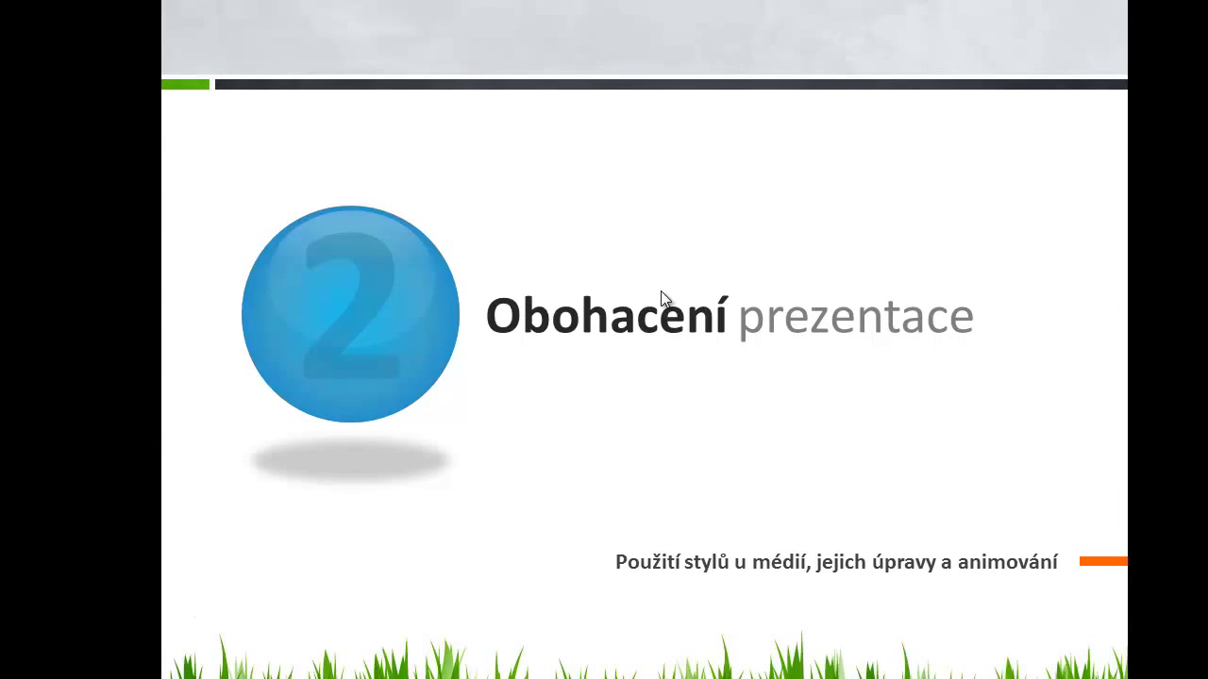
pyautogui.press('Escape')
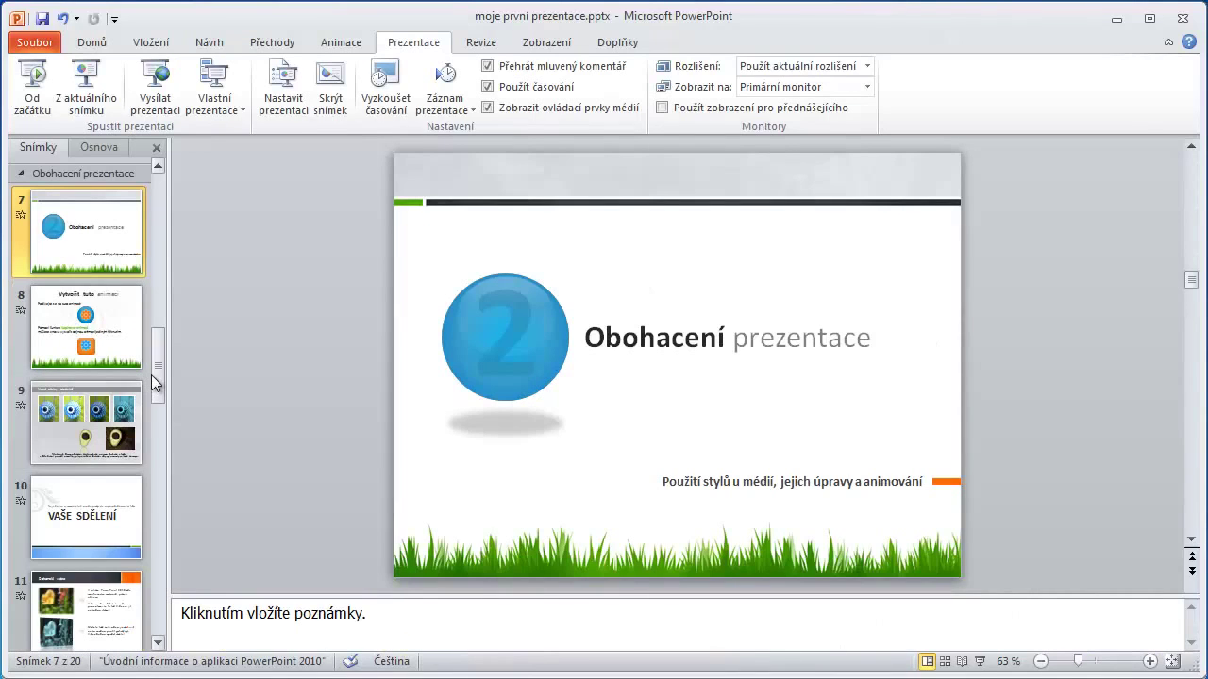
# Step: Select the hidden Spolupráce slide and switch back to the Slide Sorter grid
pyautogui.scroll(2, 162, 353)
pyautogui.click(54, 198)
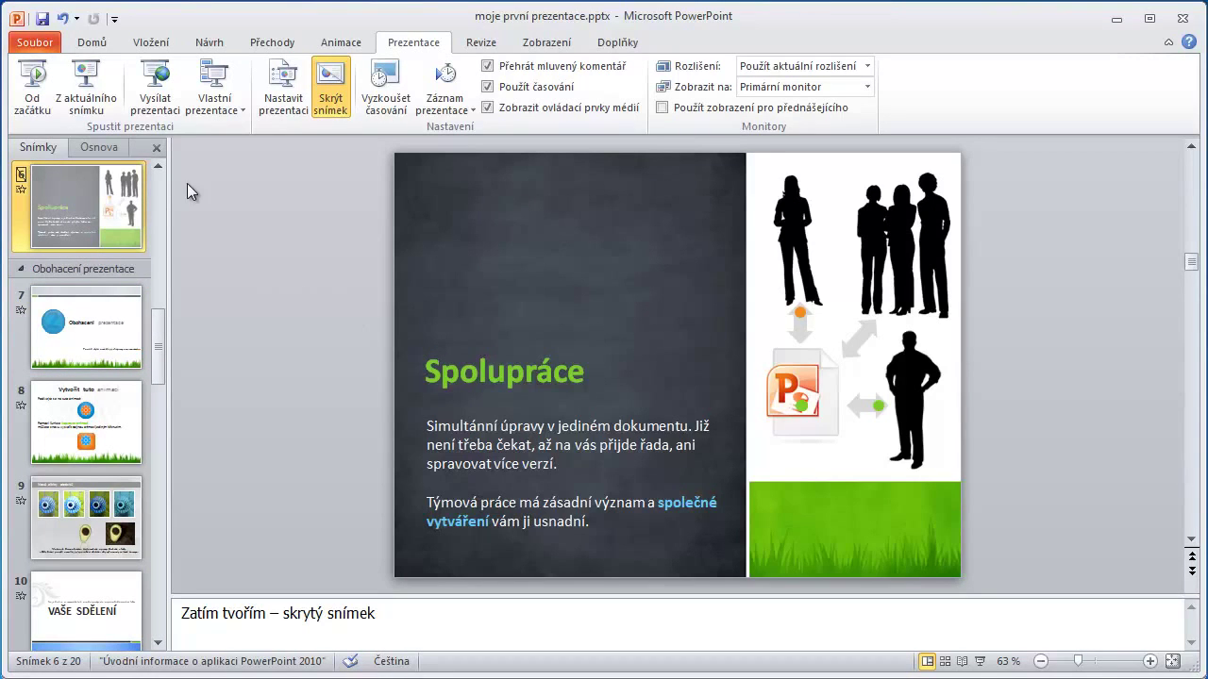
pyautogui.scroll(2, 157, 170)
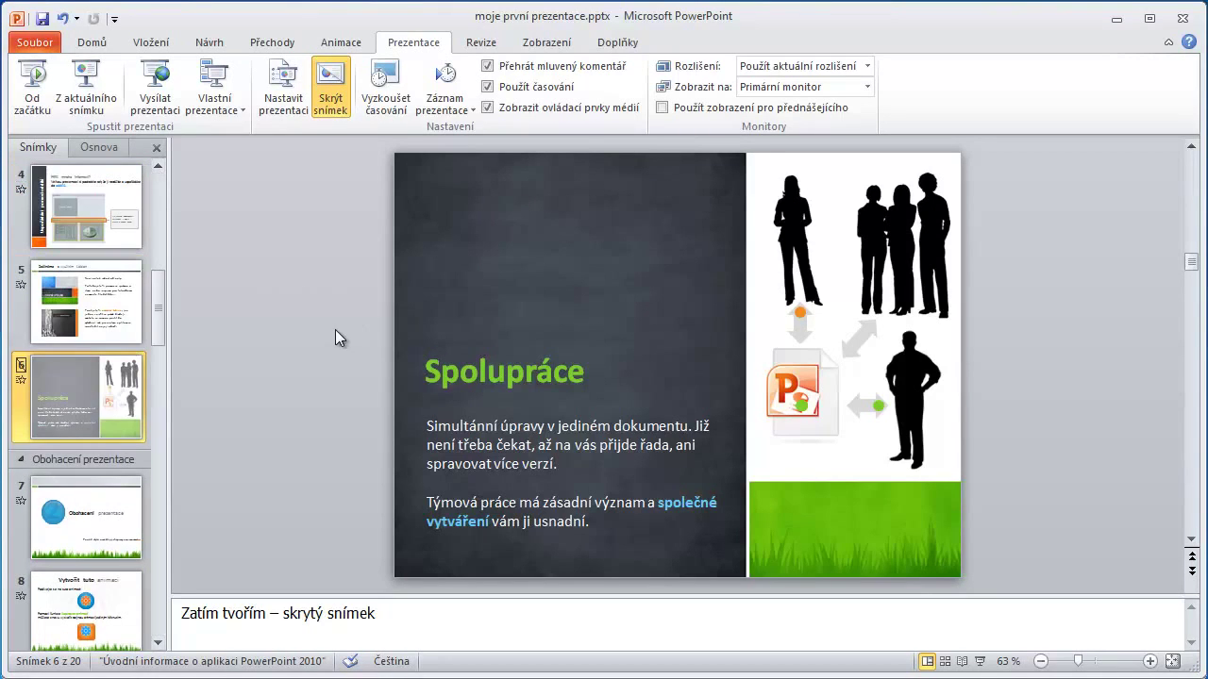
pyautogui.scroll(3, 145, 192)
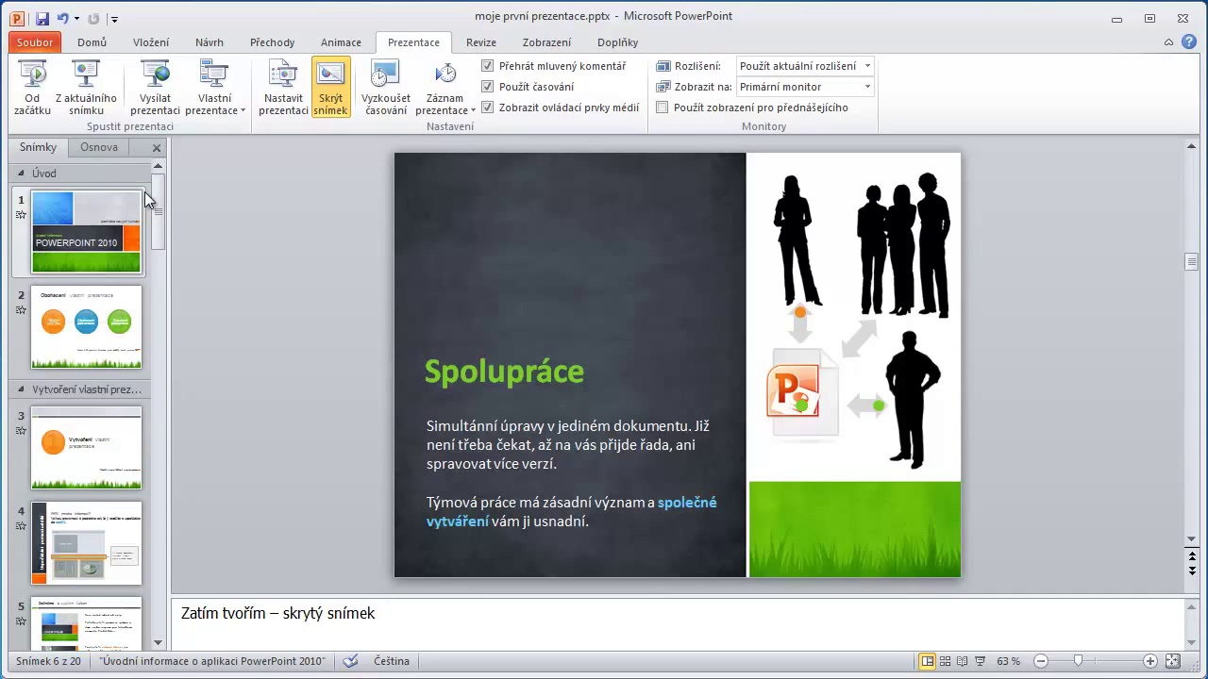
pyautogui.click(544, 43)
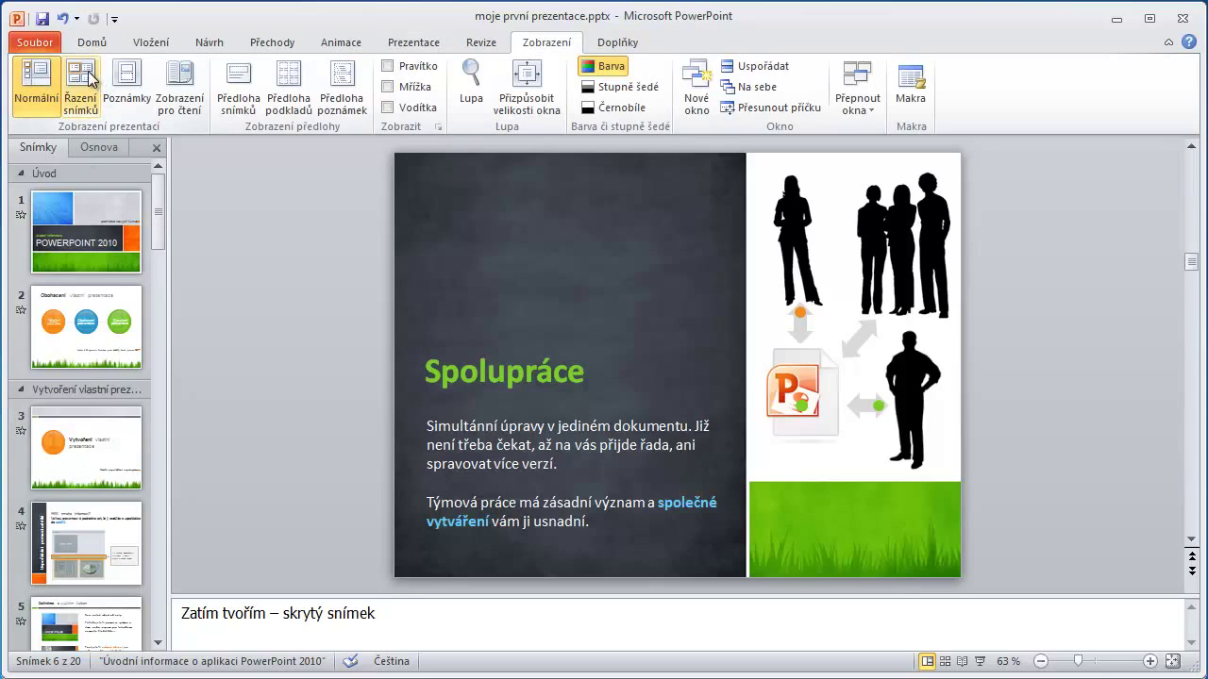
pyautogui.click(89, 74)
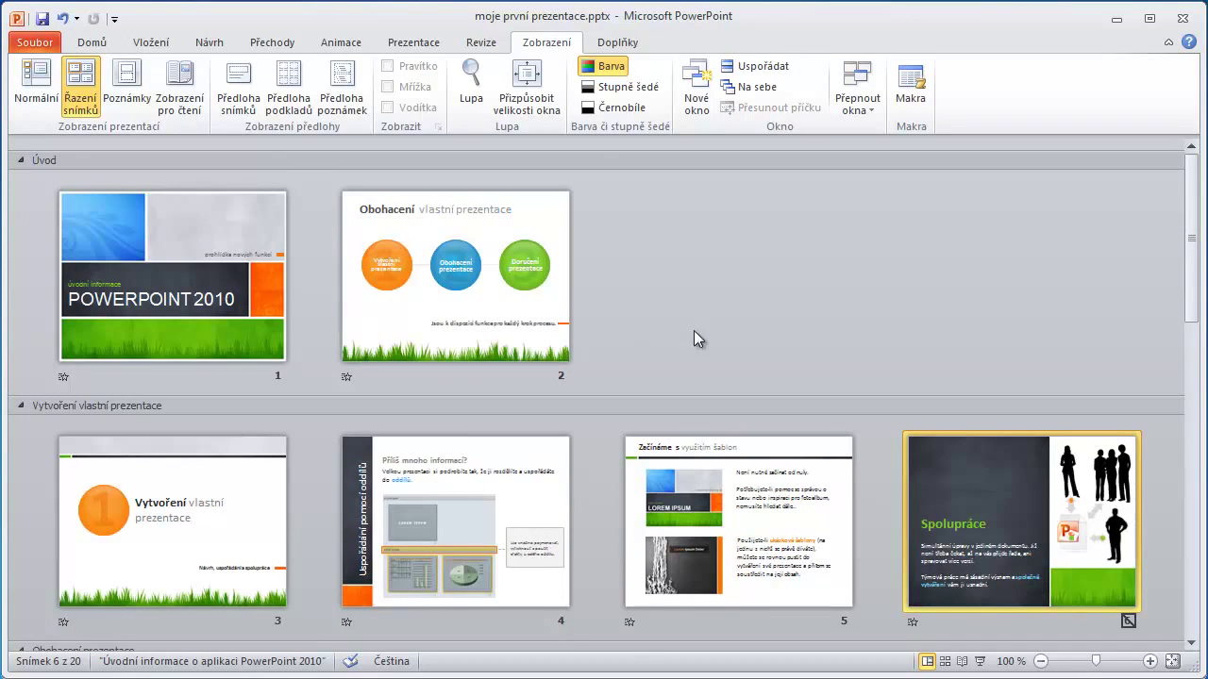